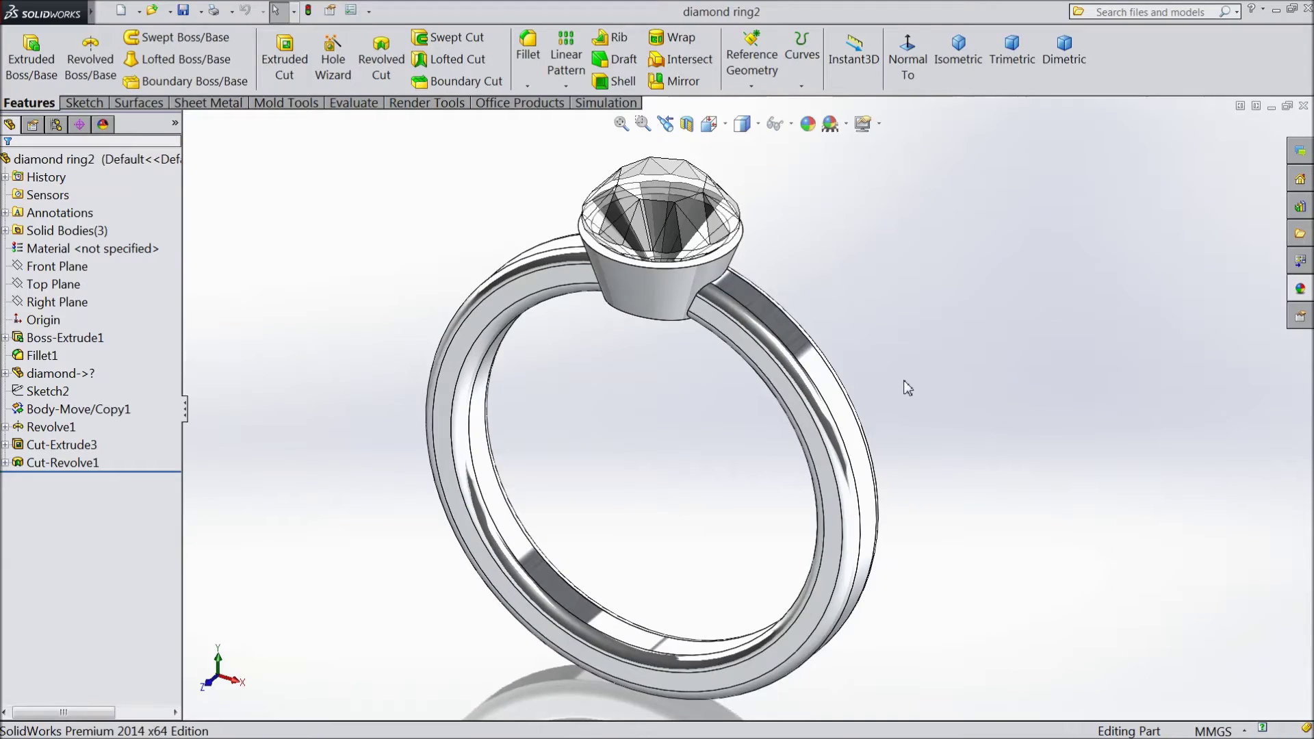
Expand the three solid bodies and hide the diamond body.
mouse_move(915, 352)
middle_mouse_down()
mouse_move(700, 384)
mouse_move(663, 373)
mouse_move(671, 358)
mouse_move(774, 420)
mouse_move(986, 331)
mouse_move(945, 325)
mouse_move(906, 390)
mouse_move(924, 355)
mouse_move(832, 310)
mouse_move(912, 319)
mouse_move(871, 333)
mouse_move(924, 376)
middle_mouse_up()
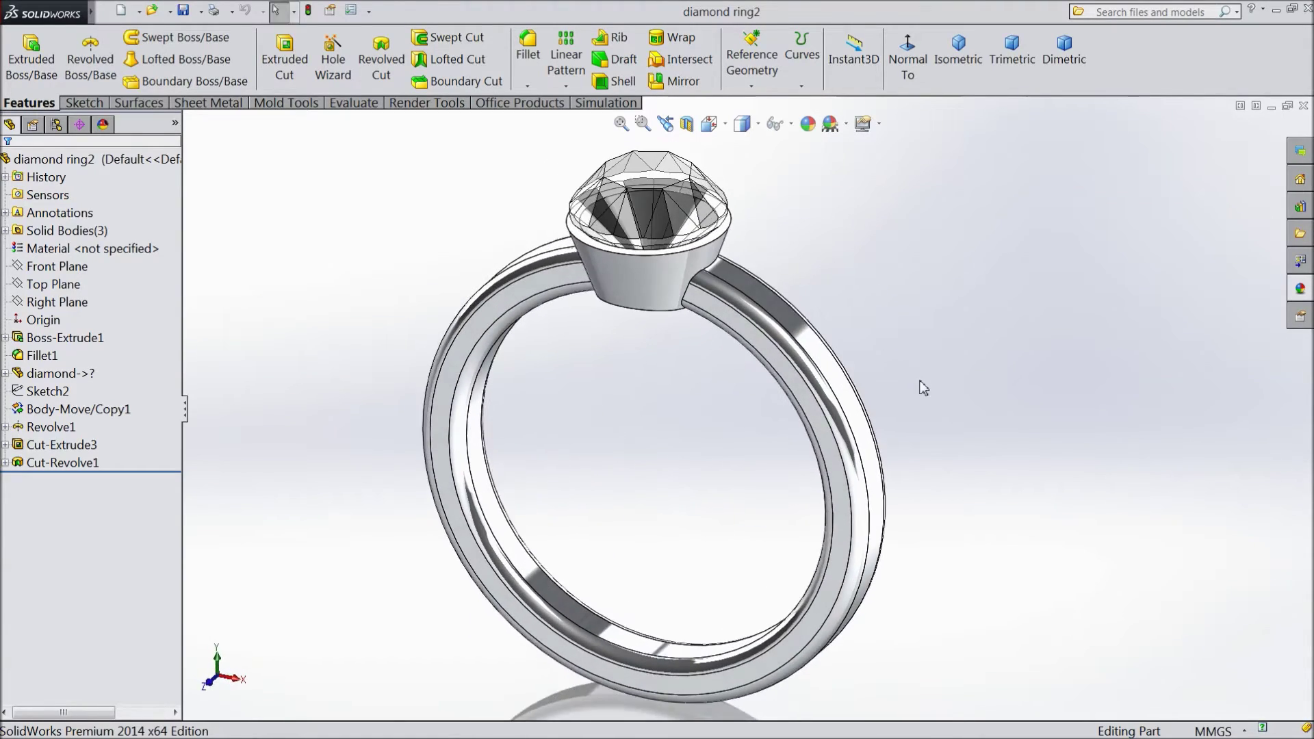
middle_click_drag(851, 306, 851, 322)
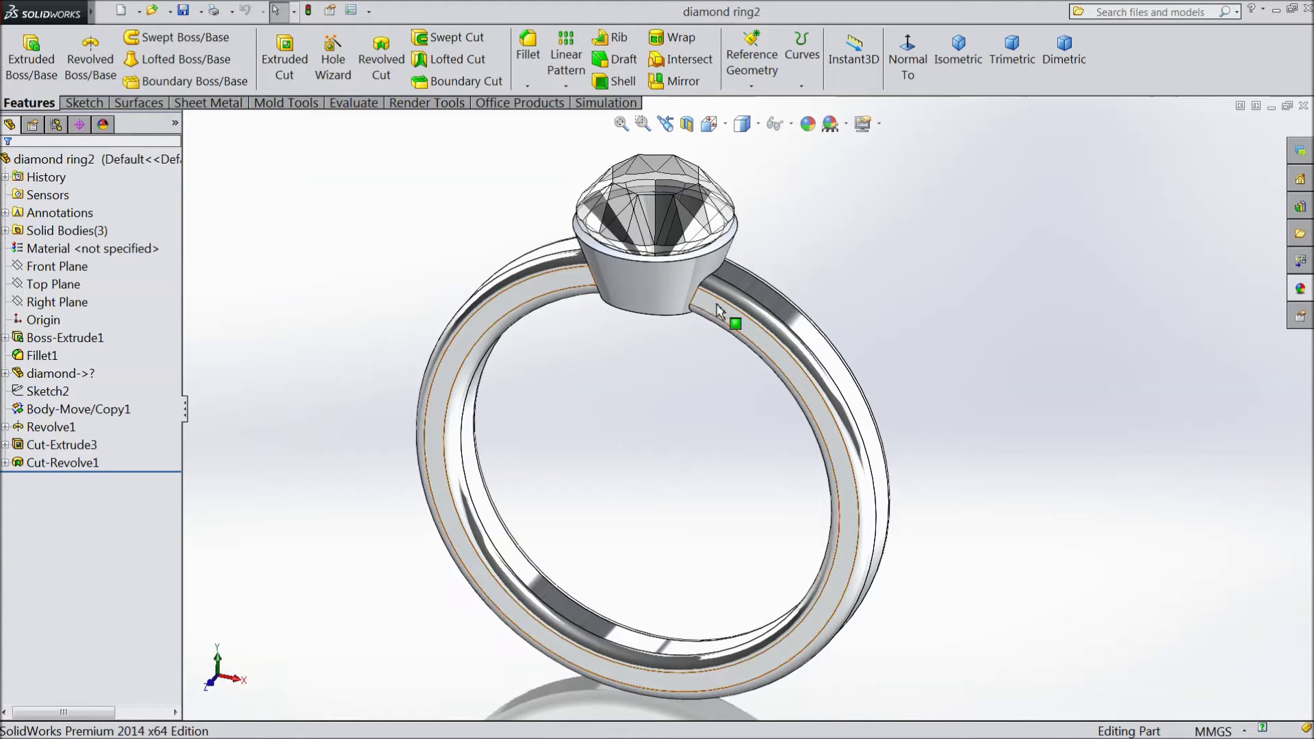
left_click(30, 233)
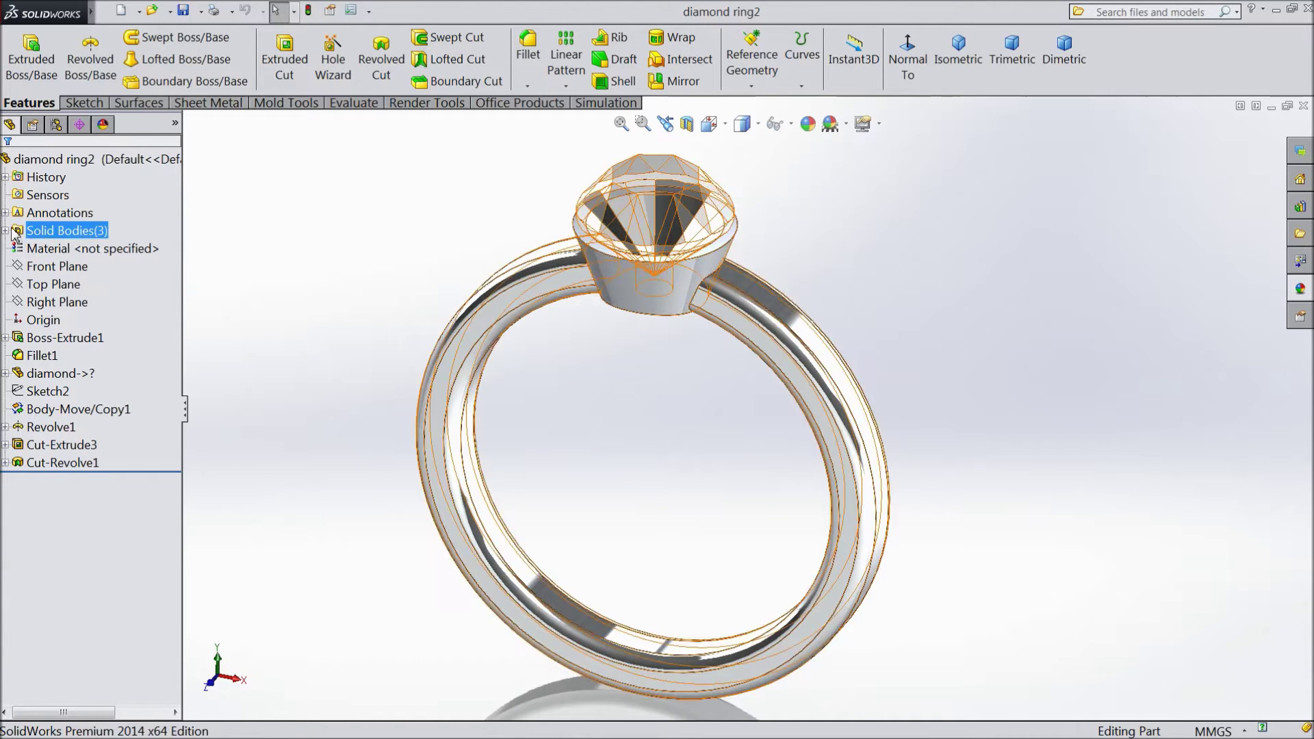
left_click(6, 231)
left_click(61, 250)
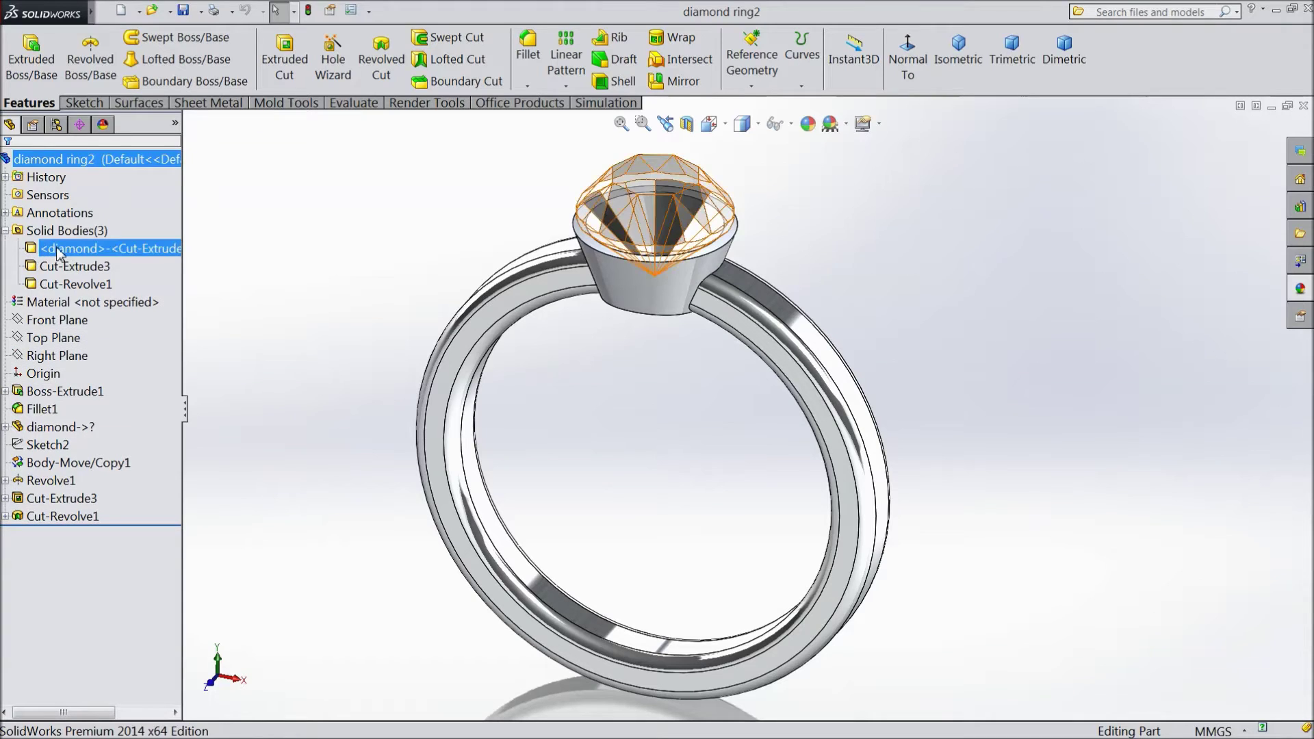
left_click(66, 229)
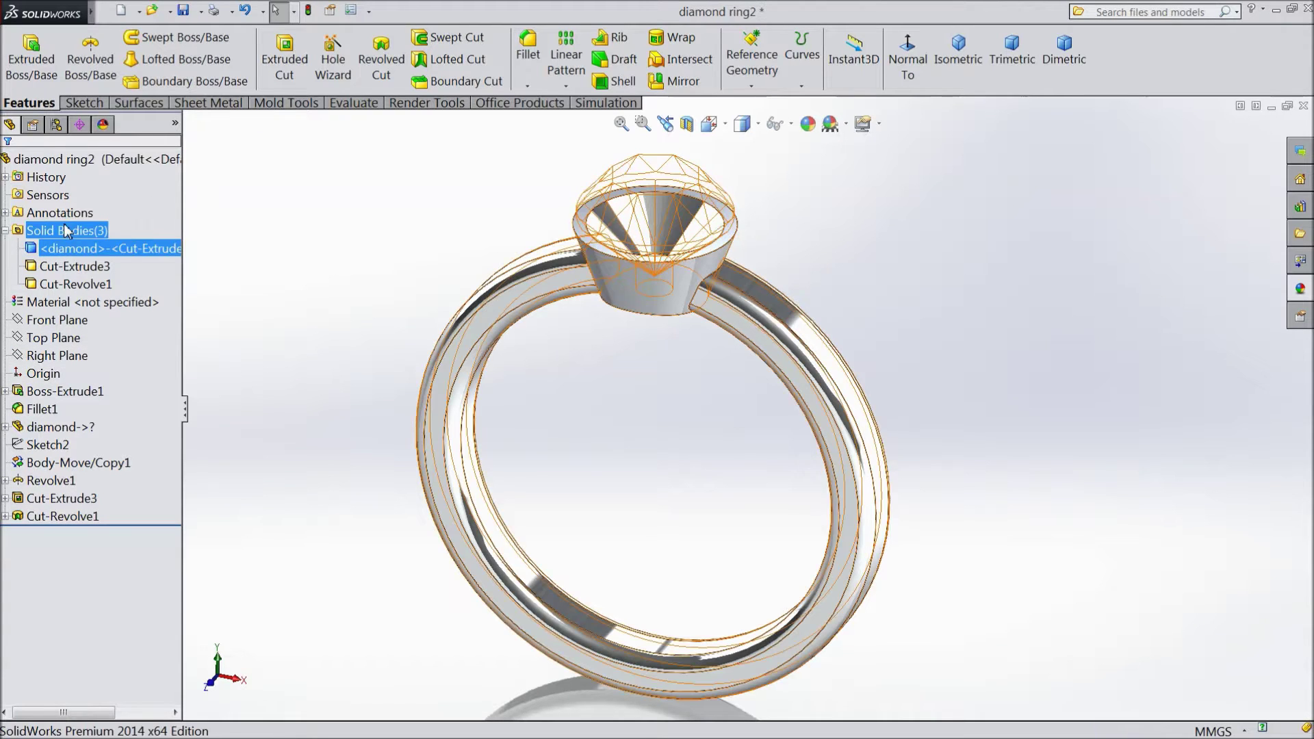
Hide the Cut-Revolve1 ring band and look down onto the bezel's top face.
left_click(60, 284, "ctrl")
left_click(49, 290)
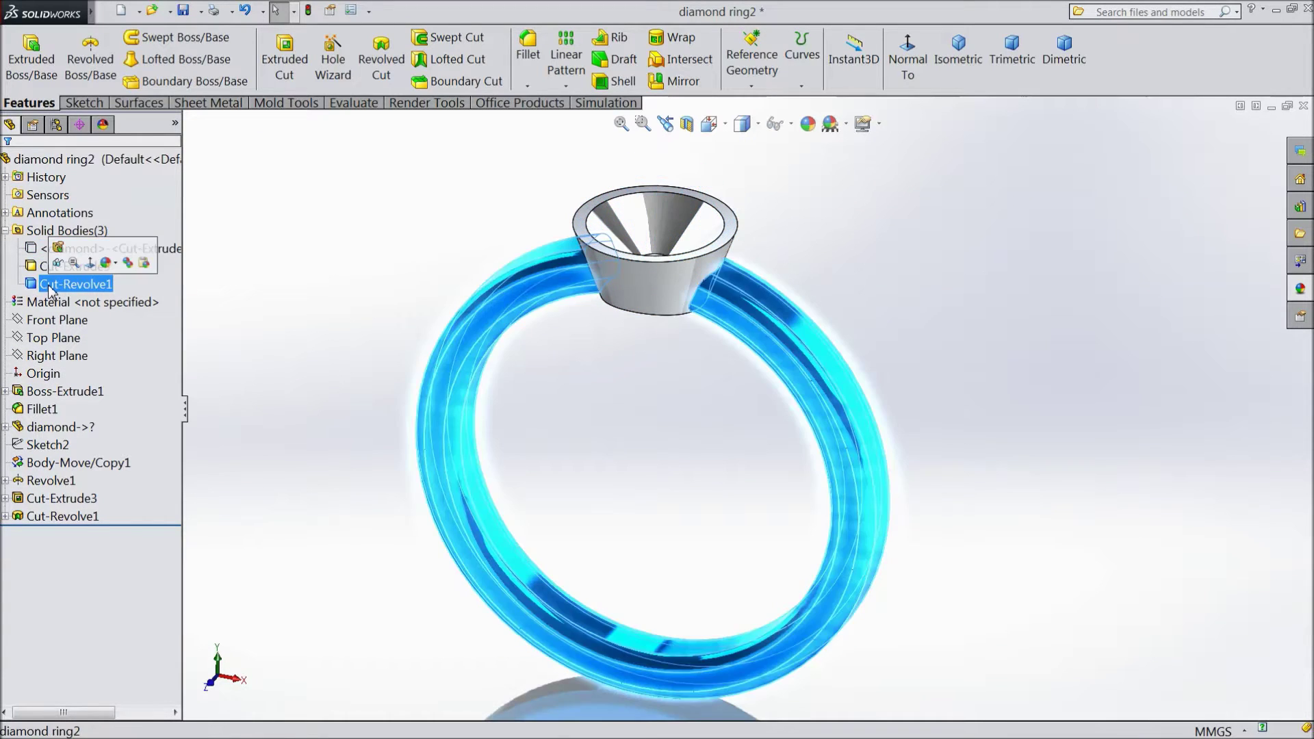
left_click(58, 264)
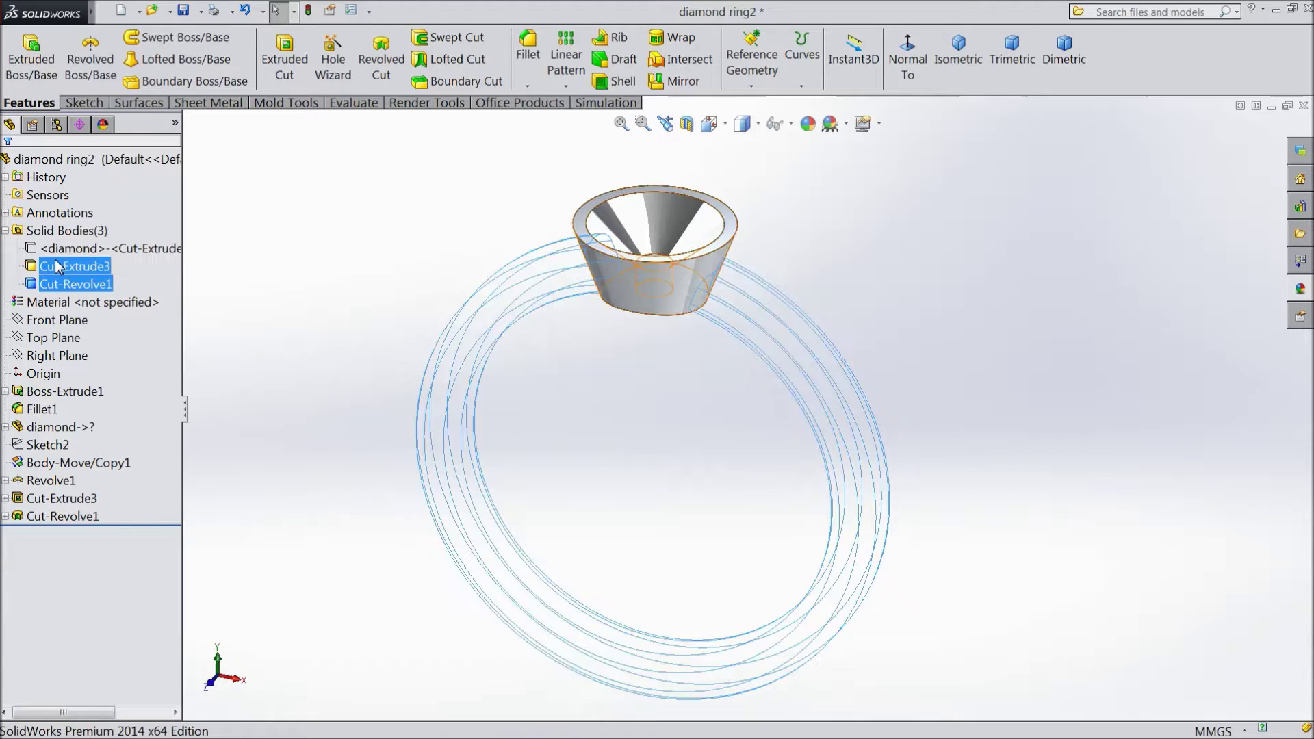
middle_click_drag(387, 191, 384, 325)
scroll(752, 206, "down", 2)
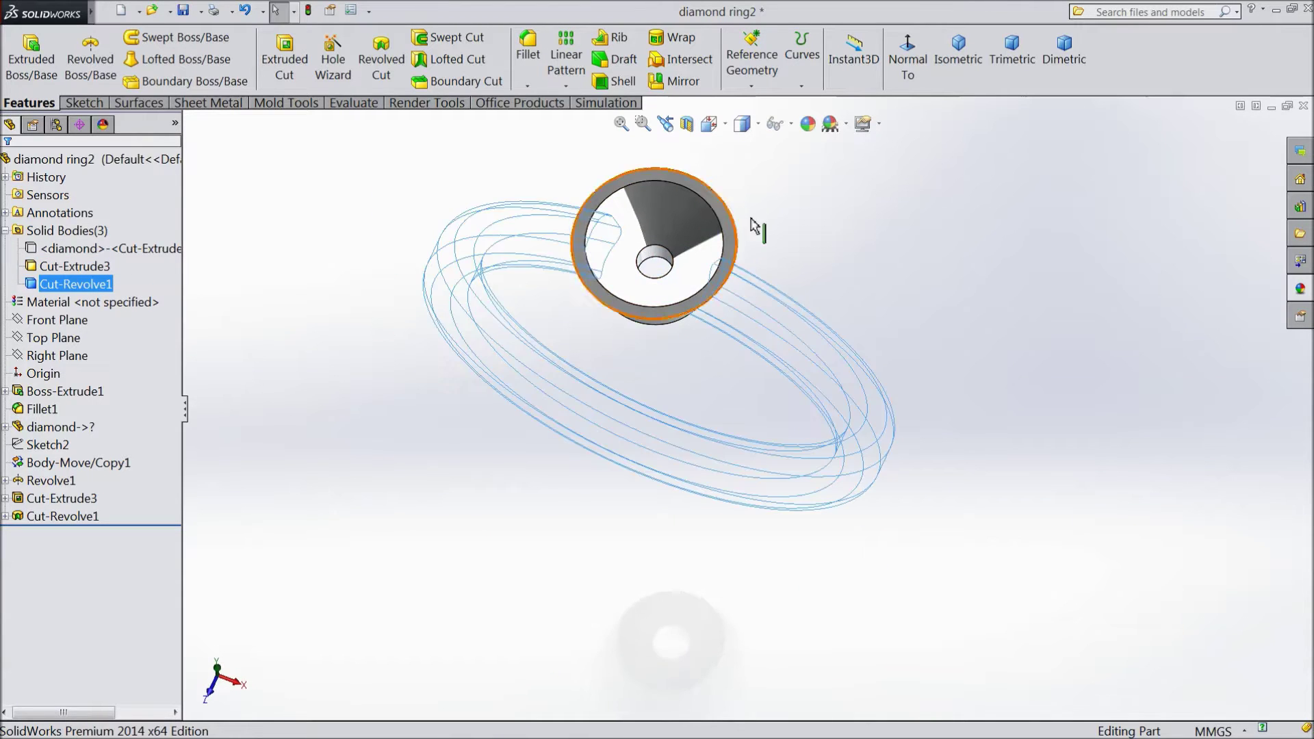
left_click(724, 277)
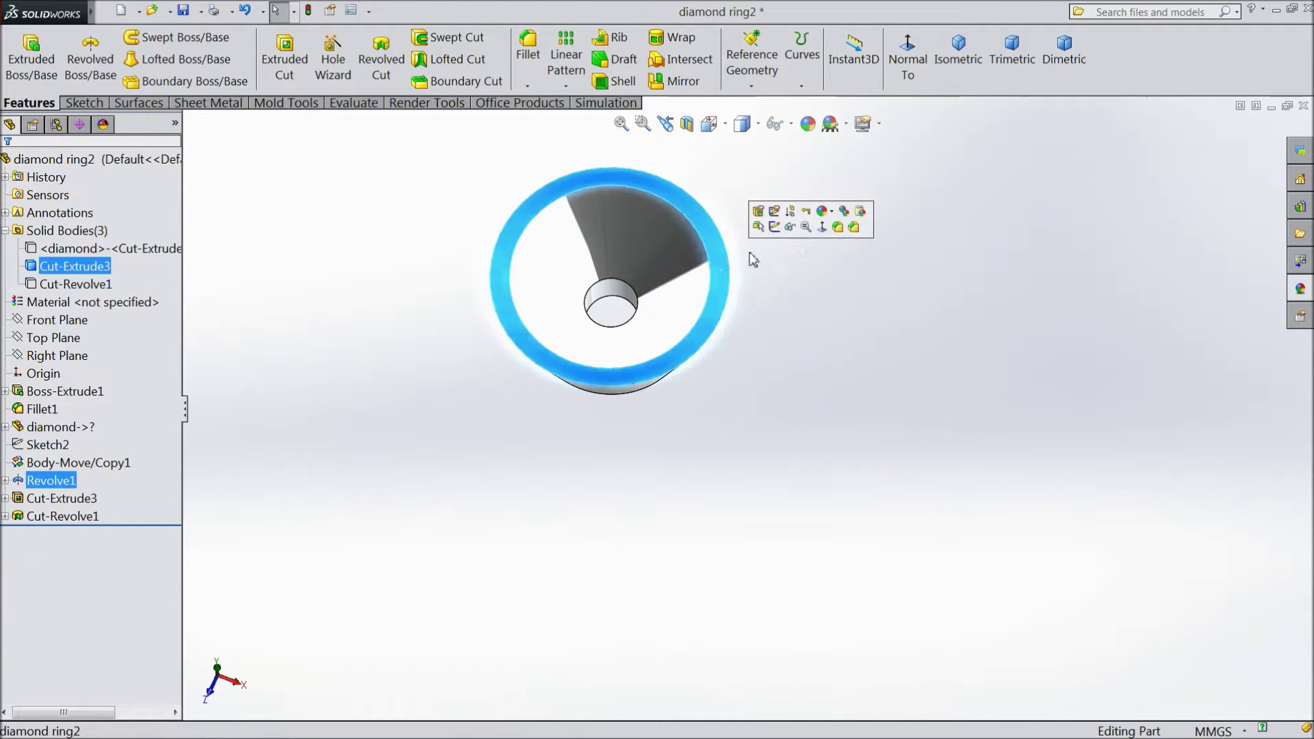
Sketch a horizontal and a diagonal construction centerline from the bezel centre on its top face.
left_click(776, 229)
left_click(907, 60)
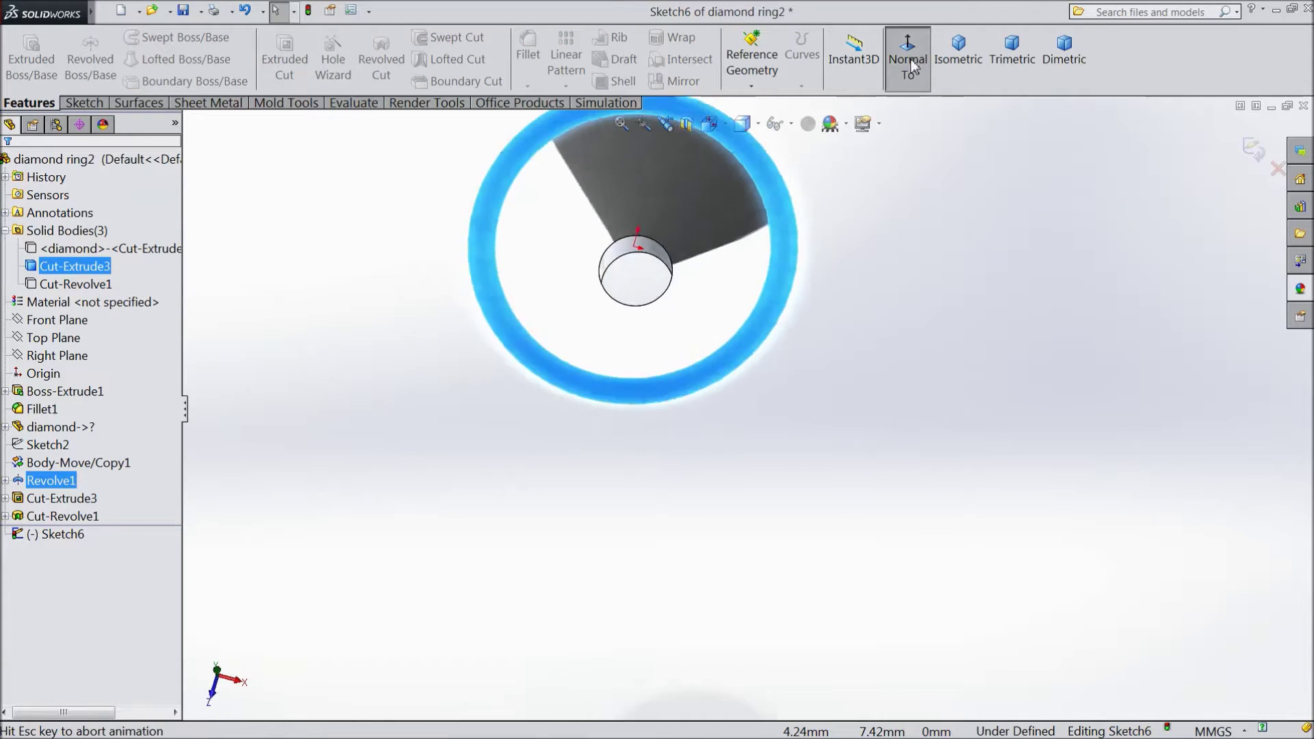
left_click(82, 103)
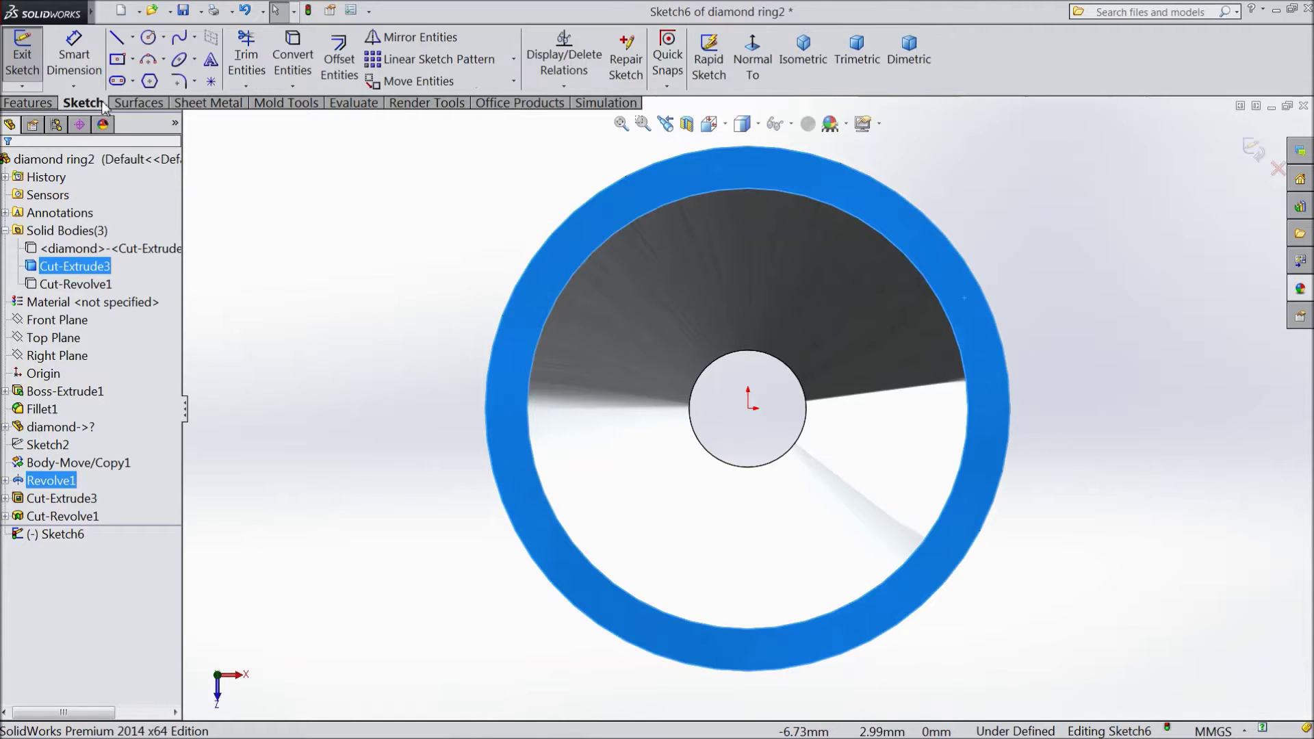
left_click(135, 37)
left_click(132, 76)
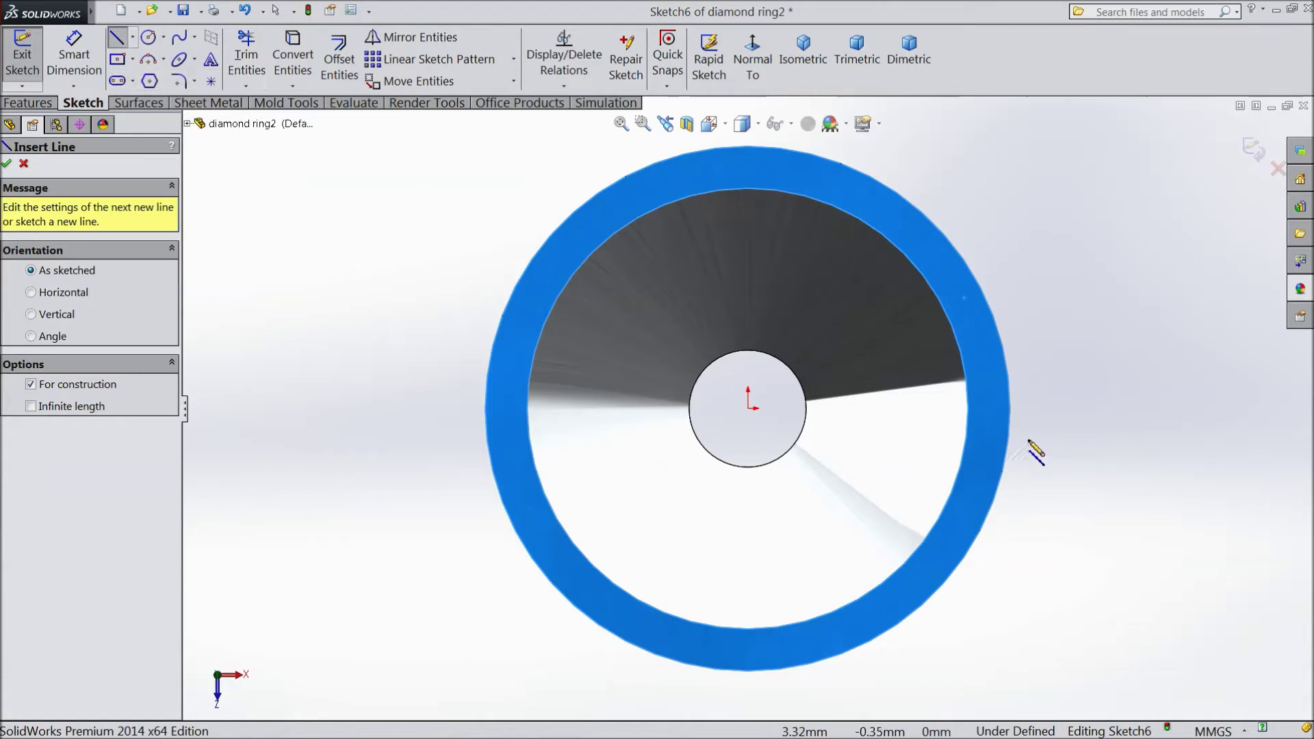
left_click(1010, 409)
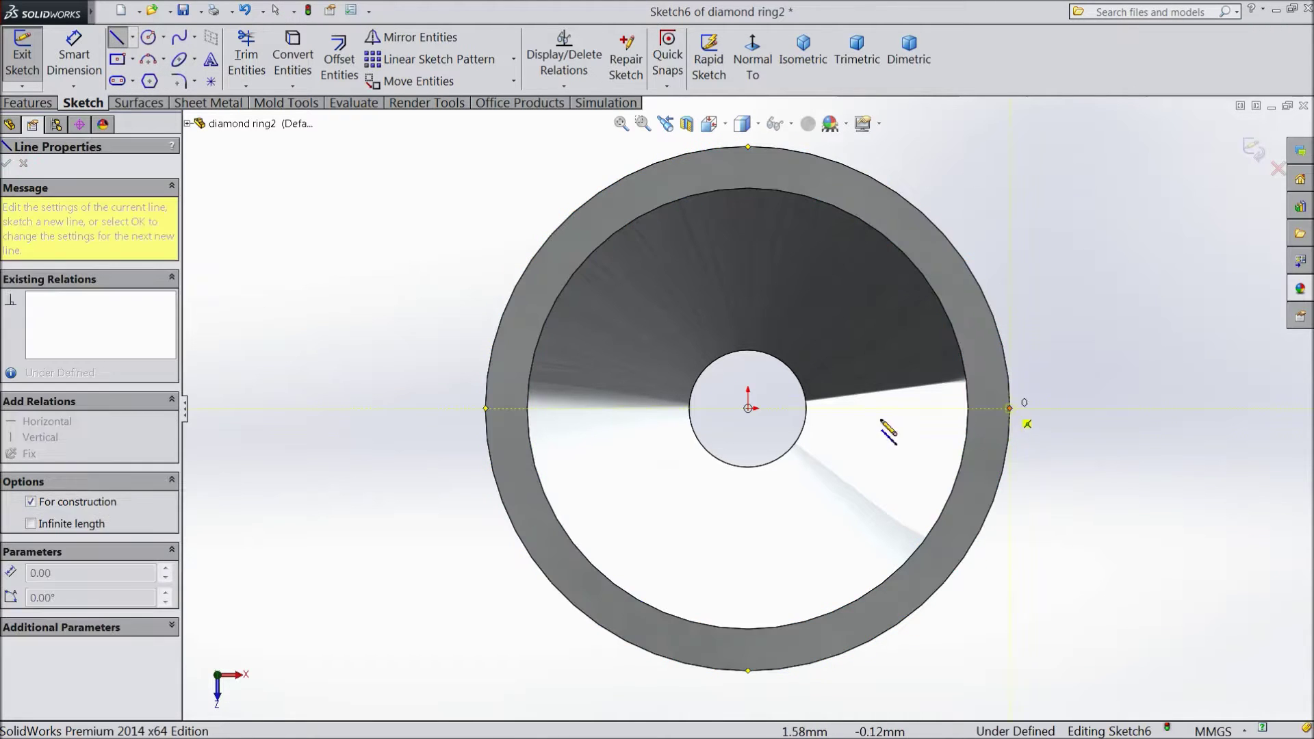
left_click(748, 409)
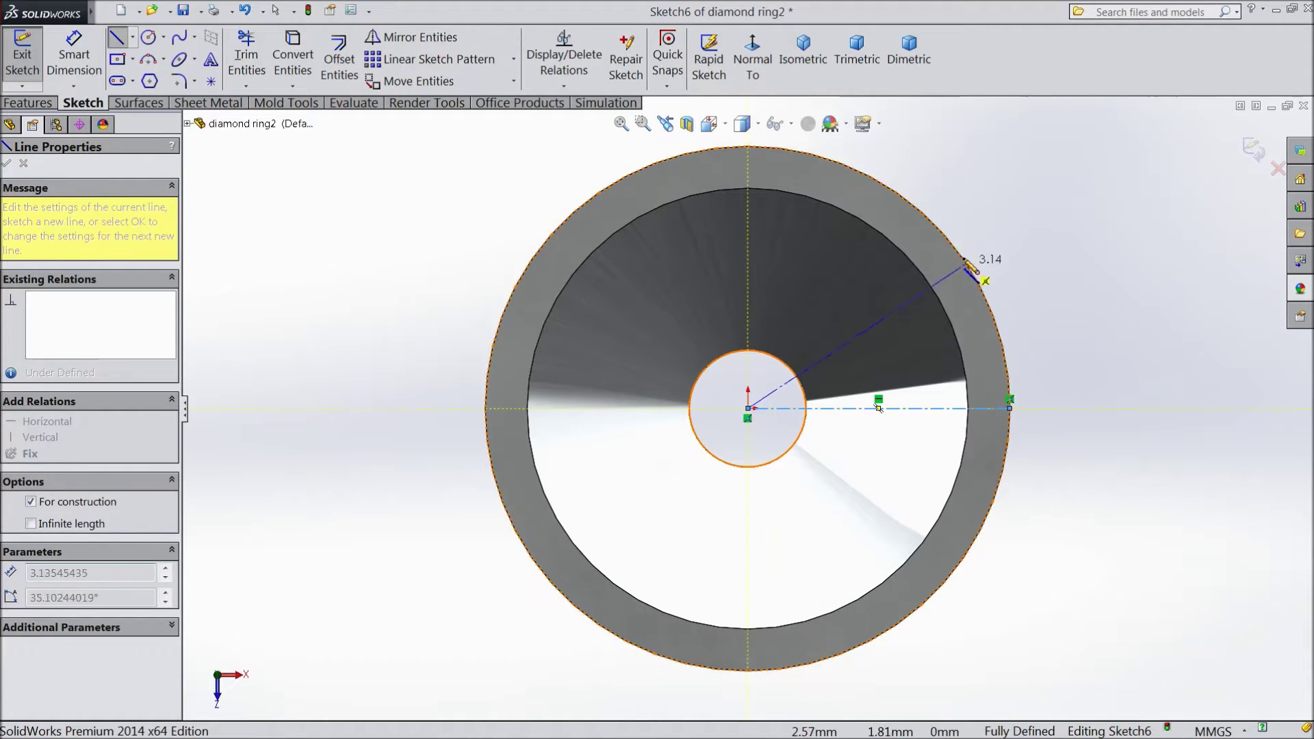
left_click(948, 239)
right_click(1018, 208)
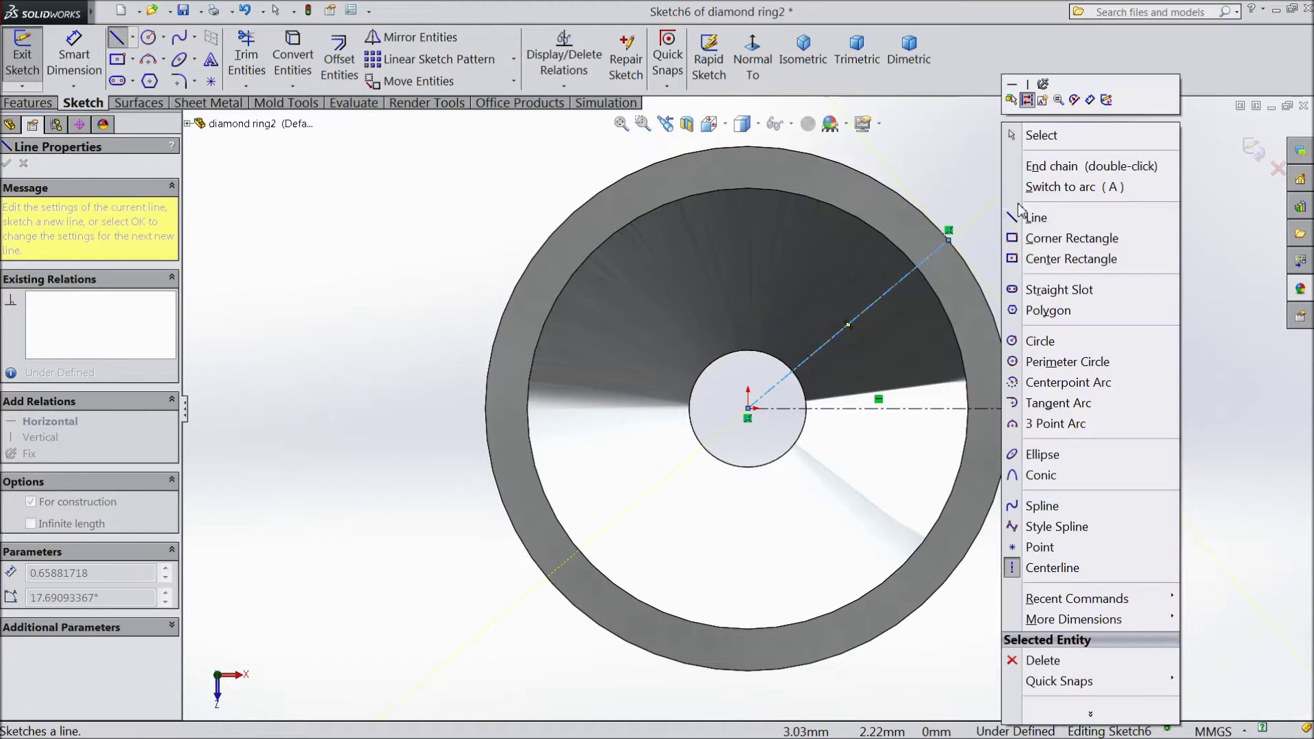
left_click(1040, 135)
Dimension the angle between the two centerlines to 45°.
left_click(94, 71)
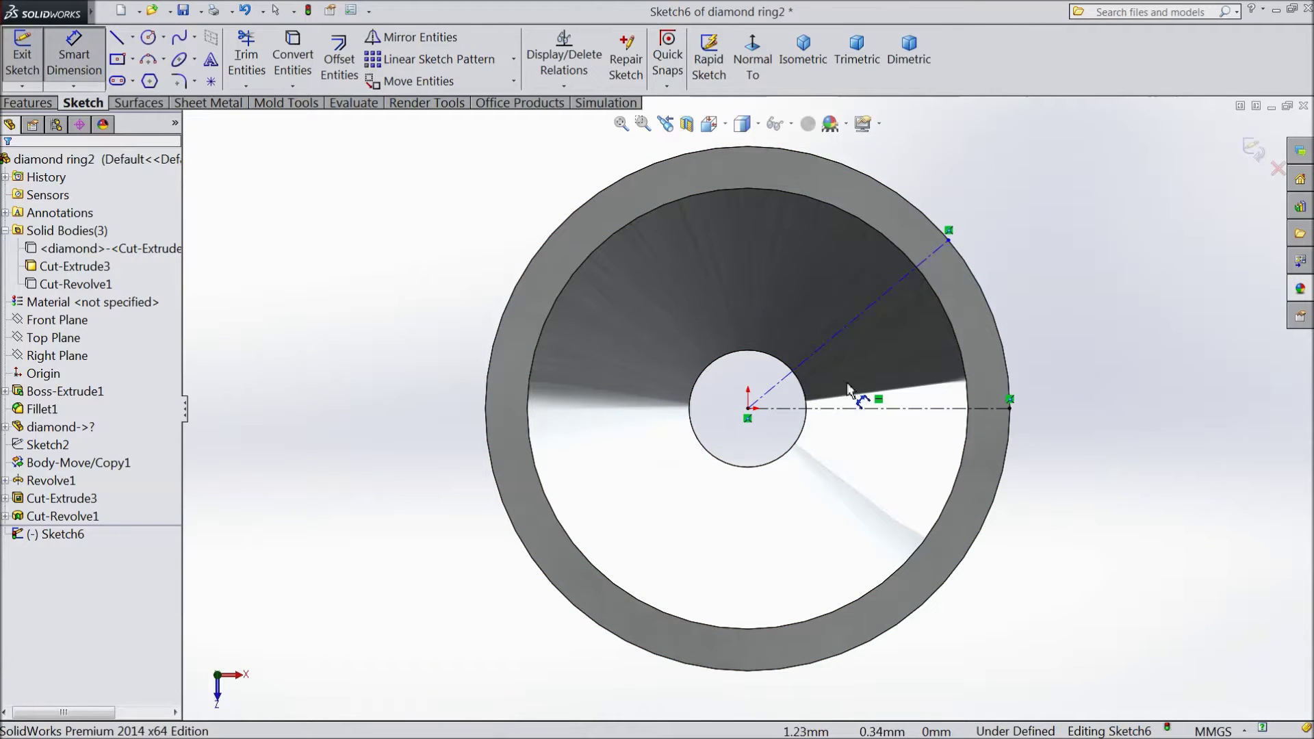
left_click(830, 349)
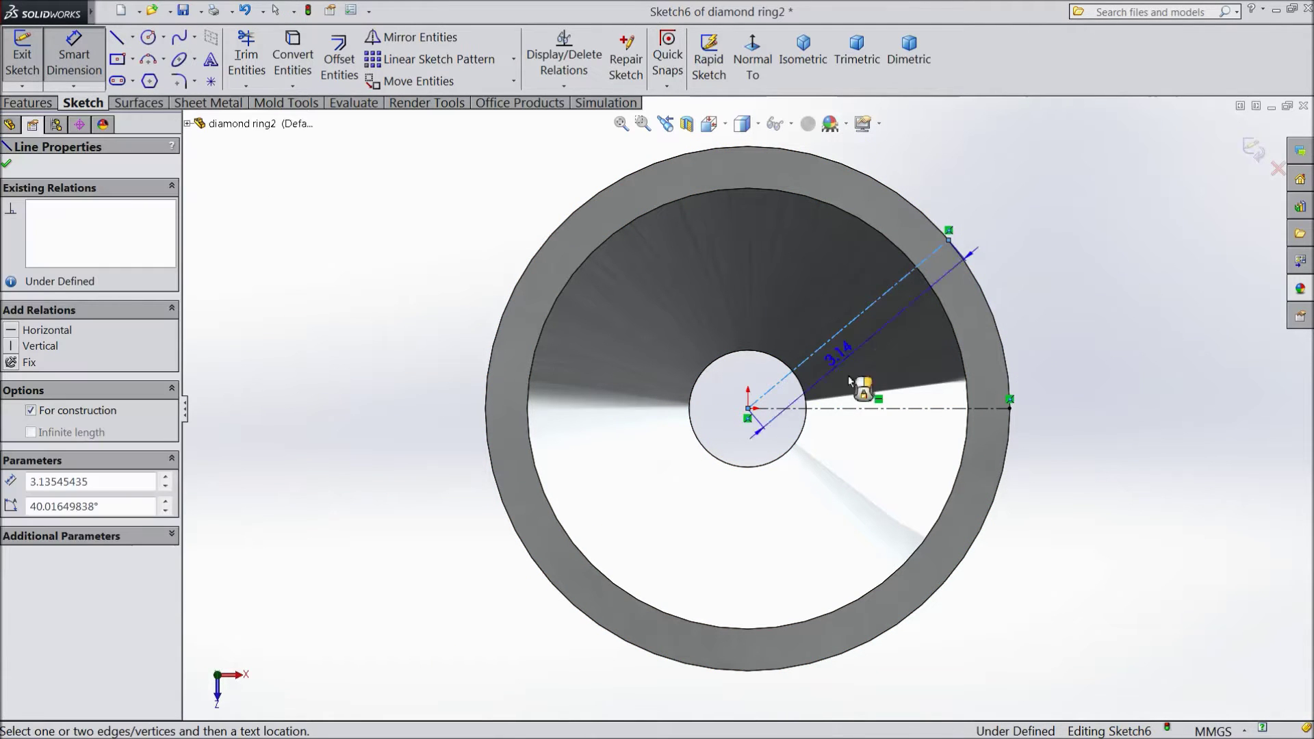
left_click(863, 408)
left_click(1050, 295)
type("45")
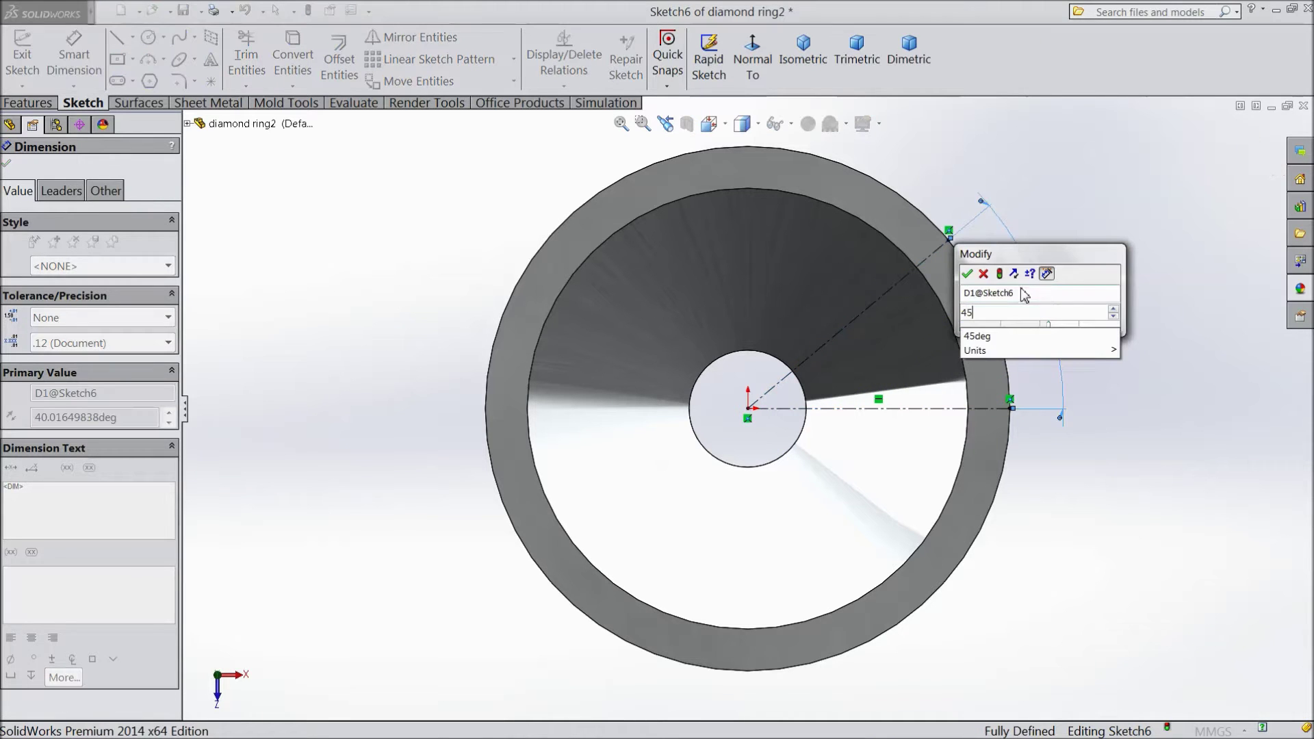
left_click(967, 274)
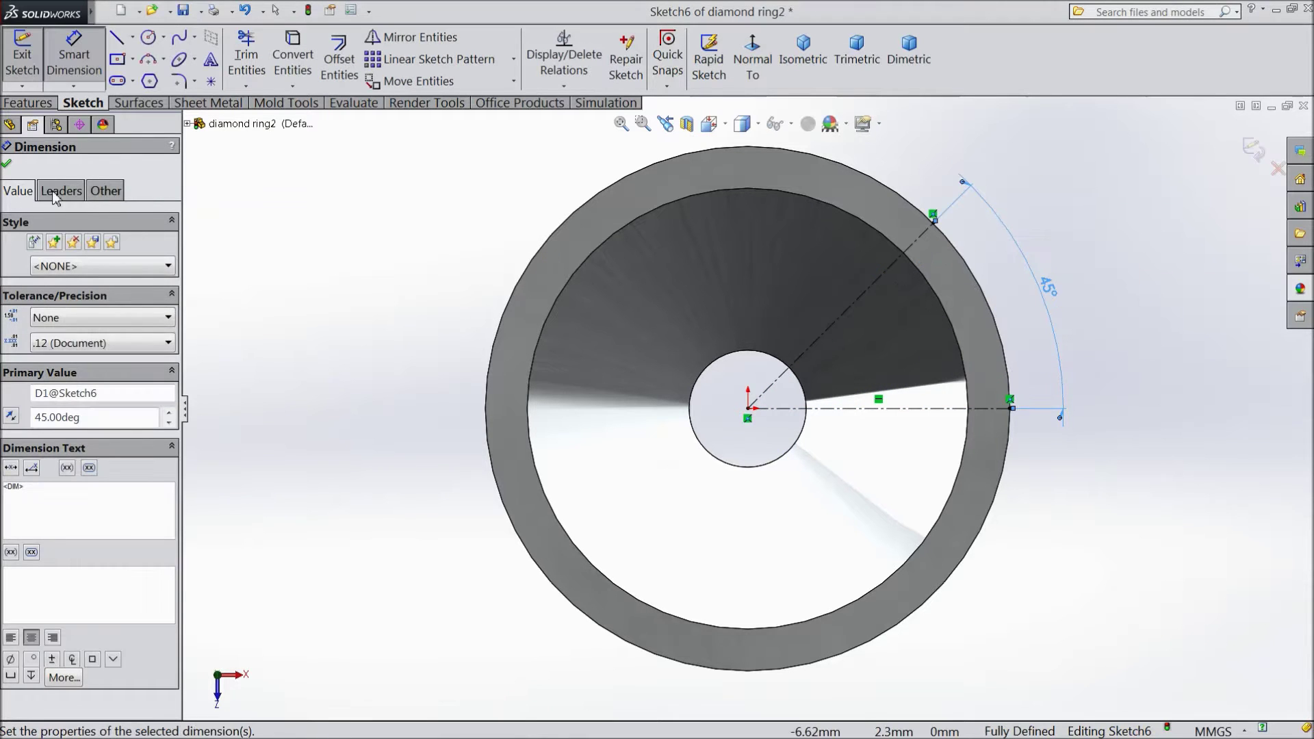
left_click(6, 165)
left_click(147, 37)
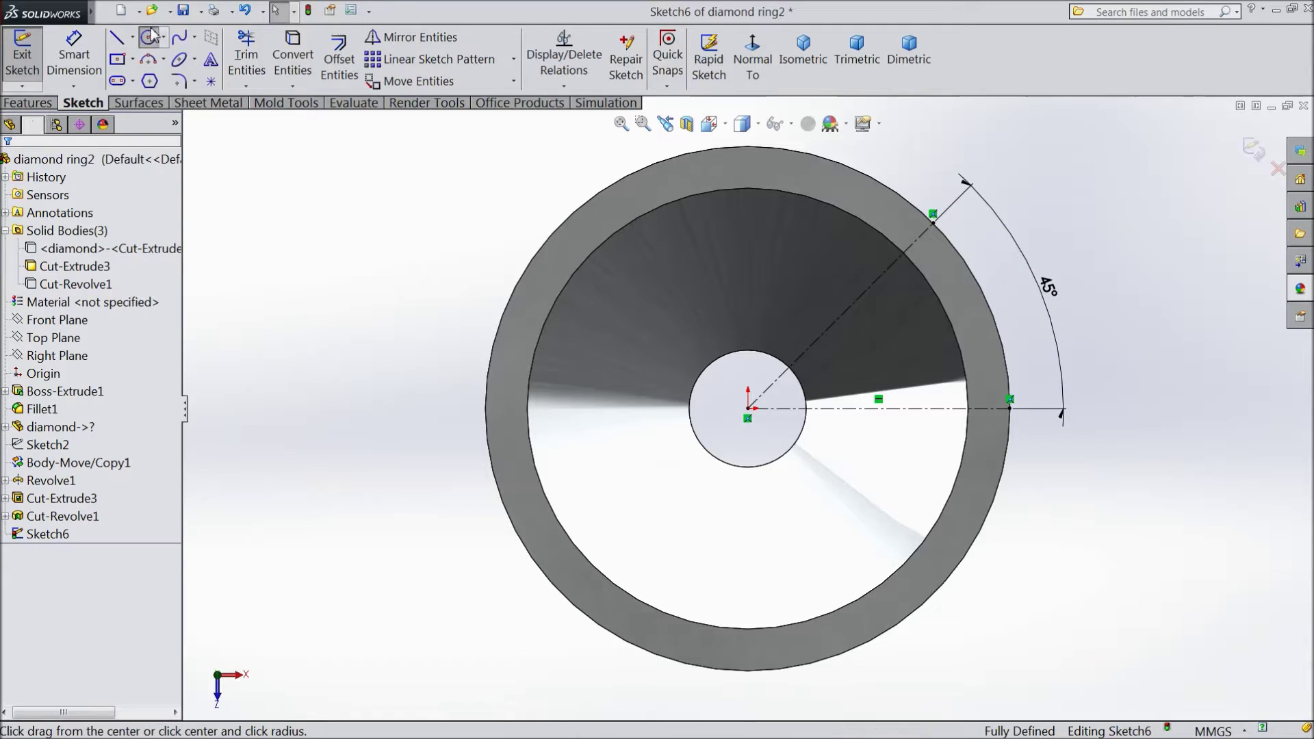
Draw a 1.10 mm diameter circle at the diagonal centerline's outer end and exit the sketch.
left_click(933, 223)
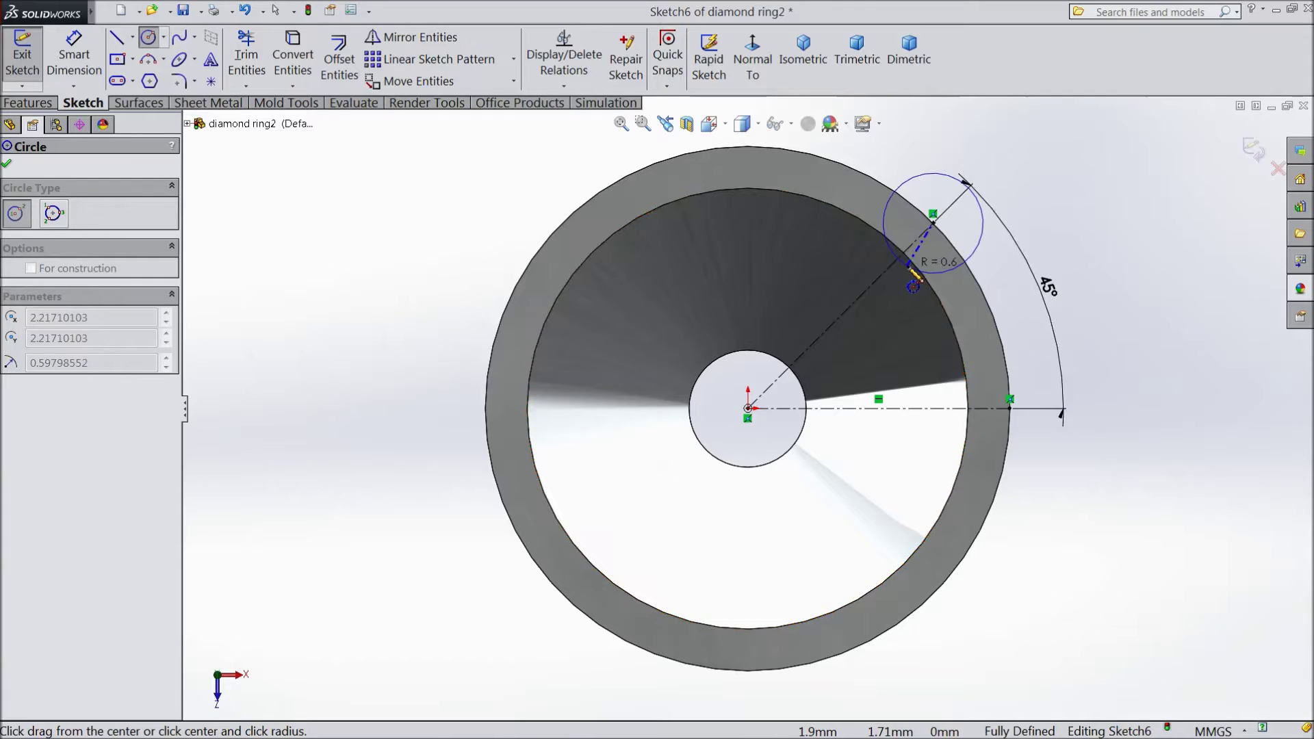
left_click(910, 271)
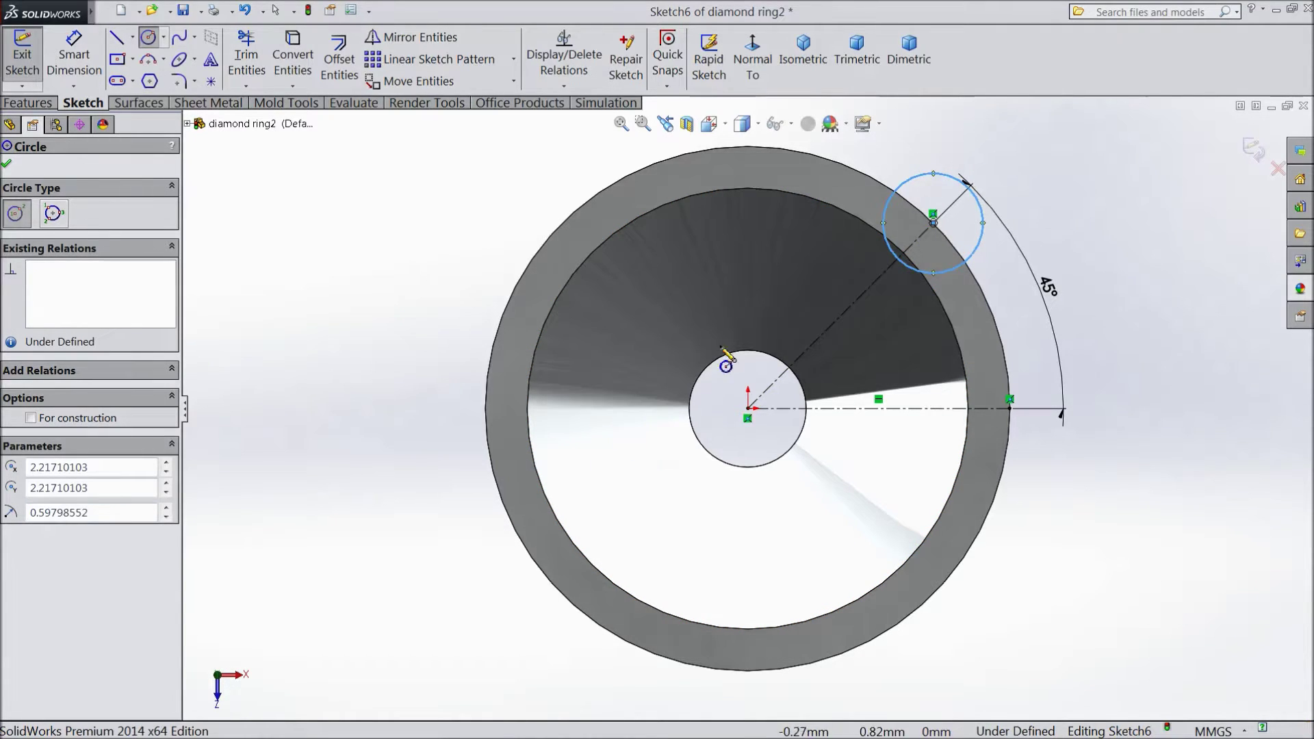
left_click(83, 66)
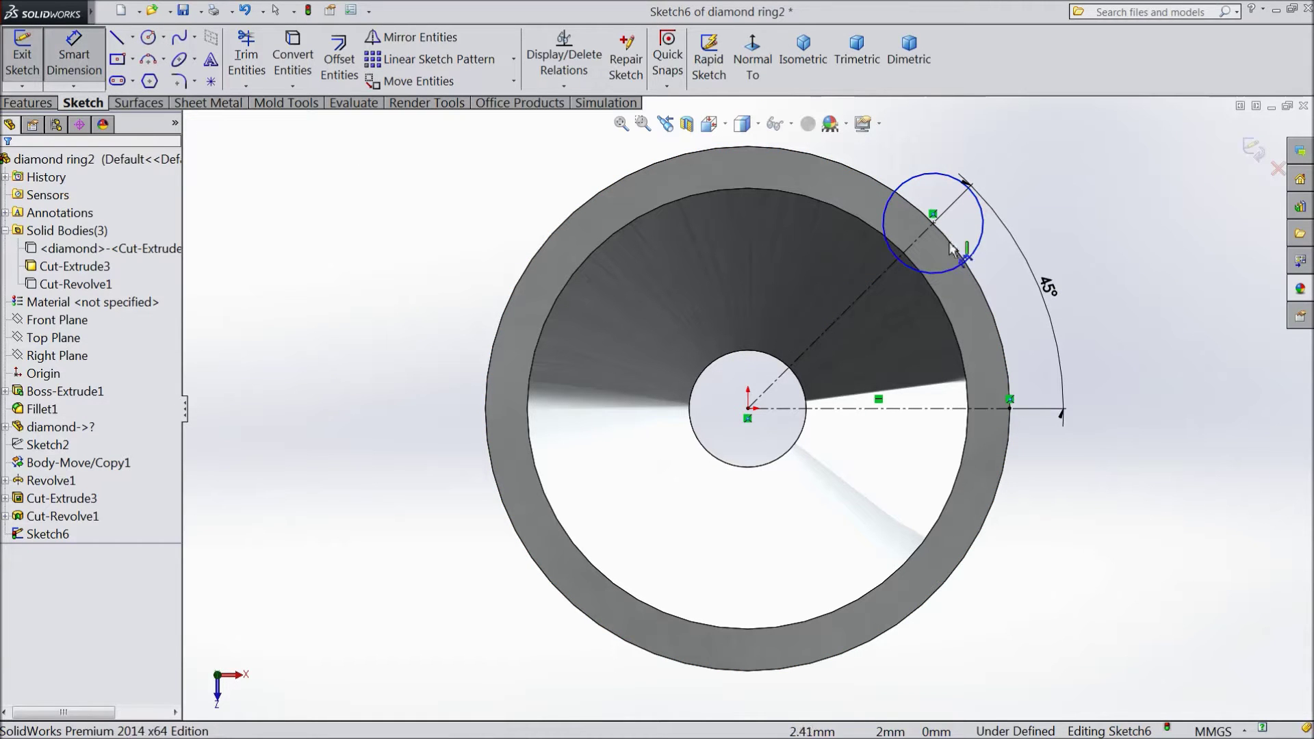
left_click(983, 235)
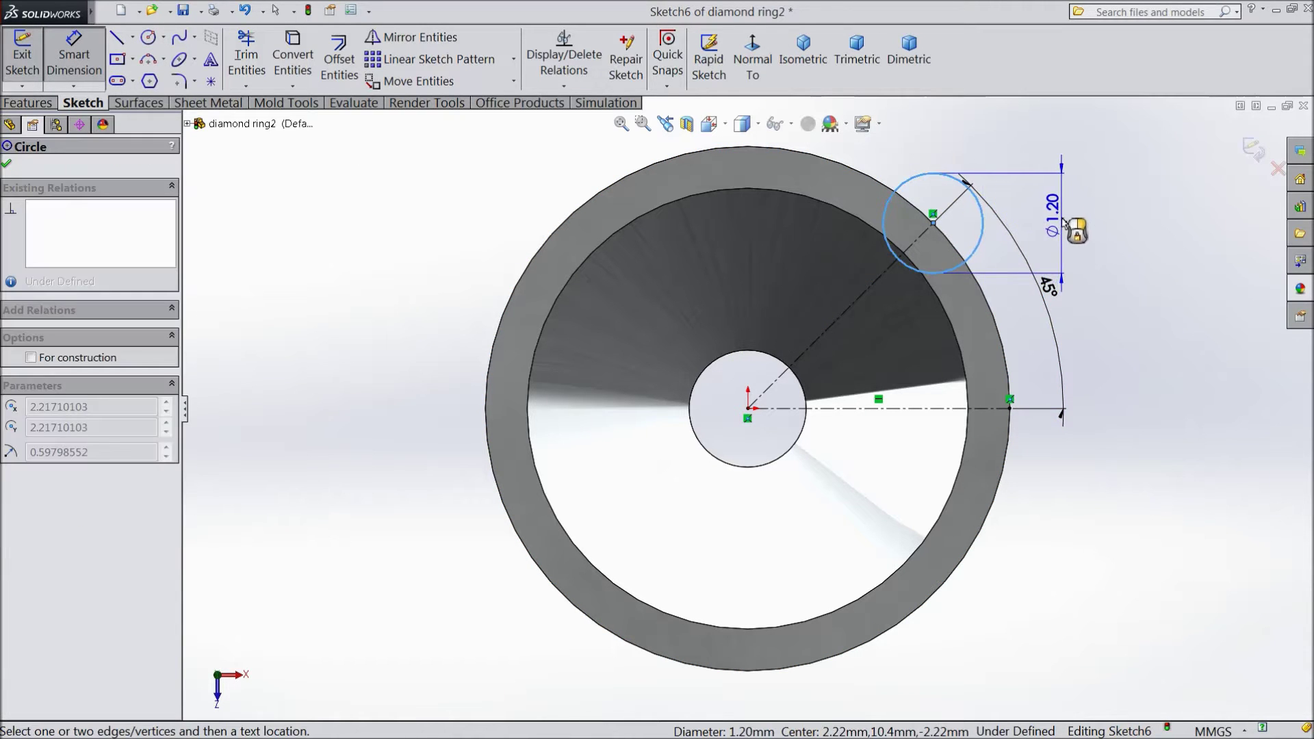
left_click(1067, 217)
type("1.2")
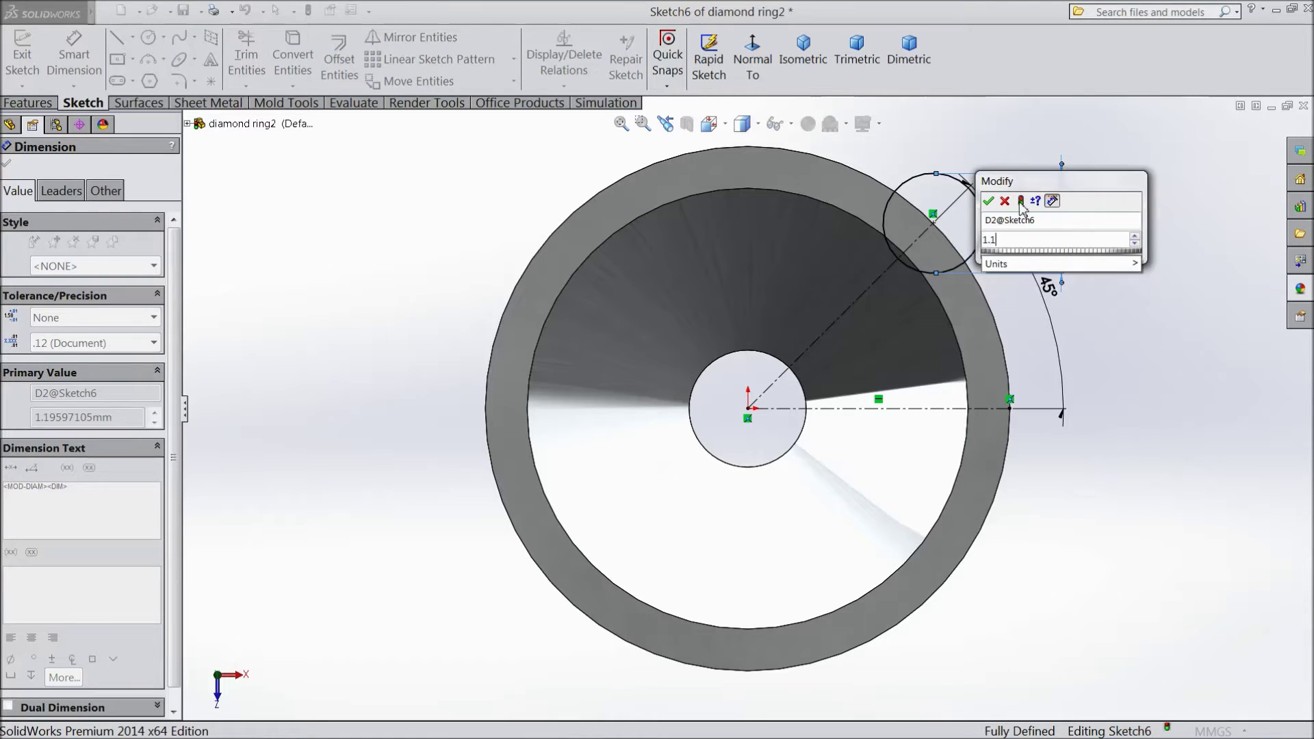
left_click(988, 201)
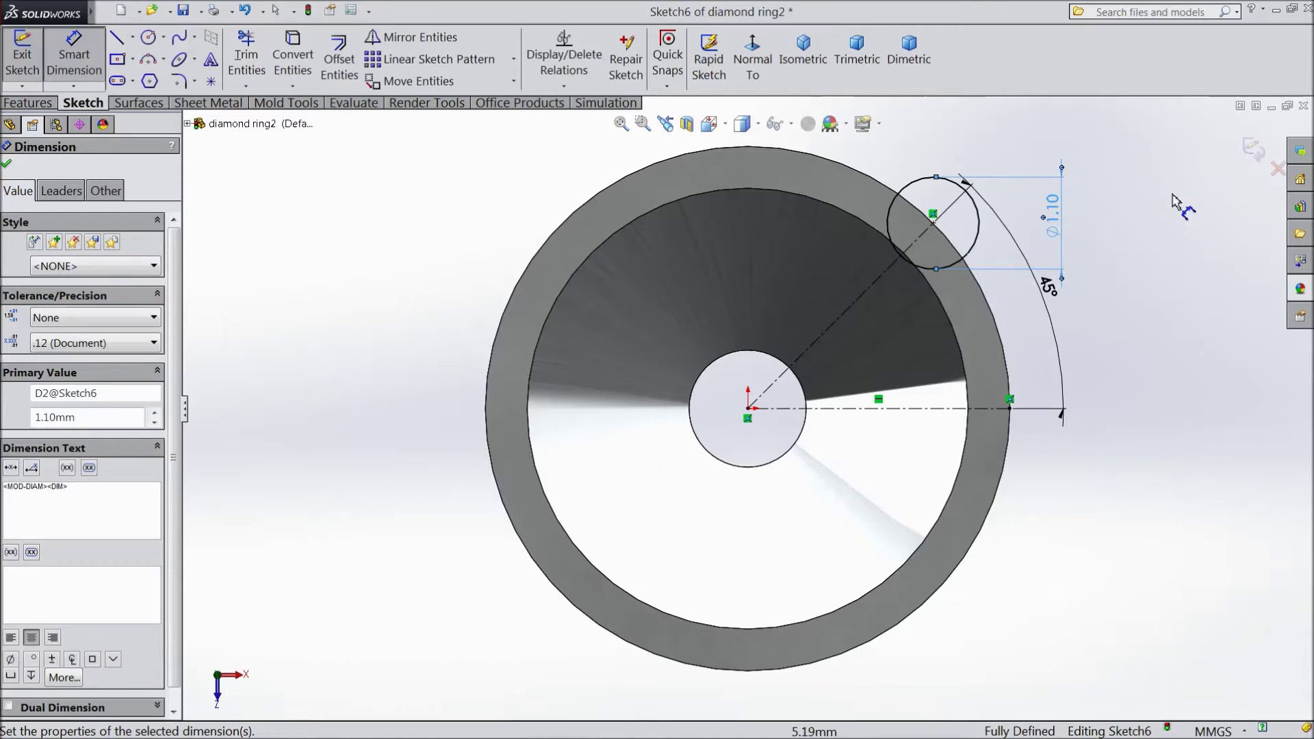
left_click(1251, 152)
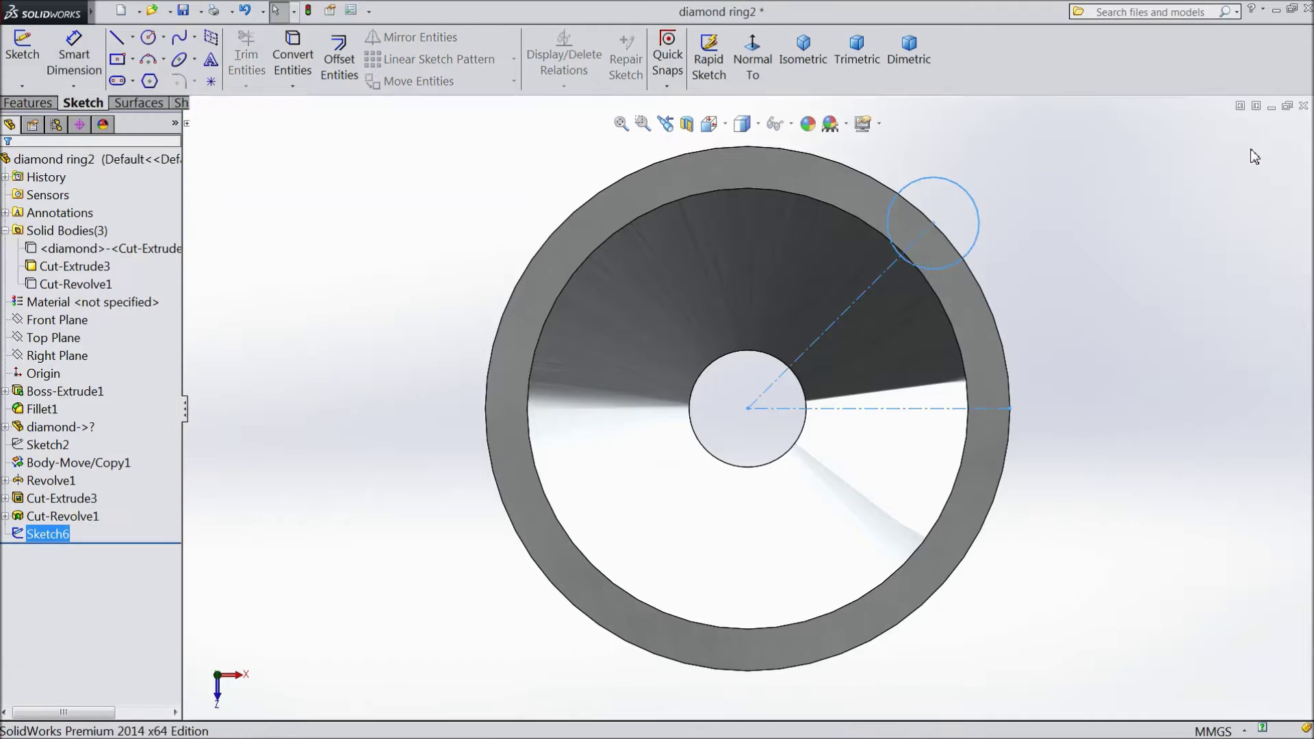
Create Plane1 through the diagonal centerline, perpendicular to the bezel's top face.
left_click(47, 104)
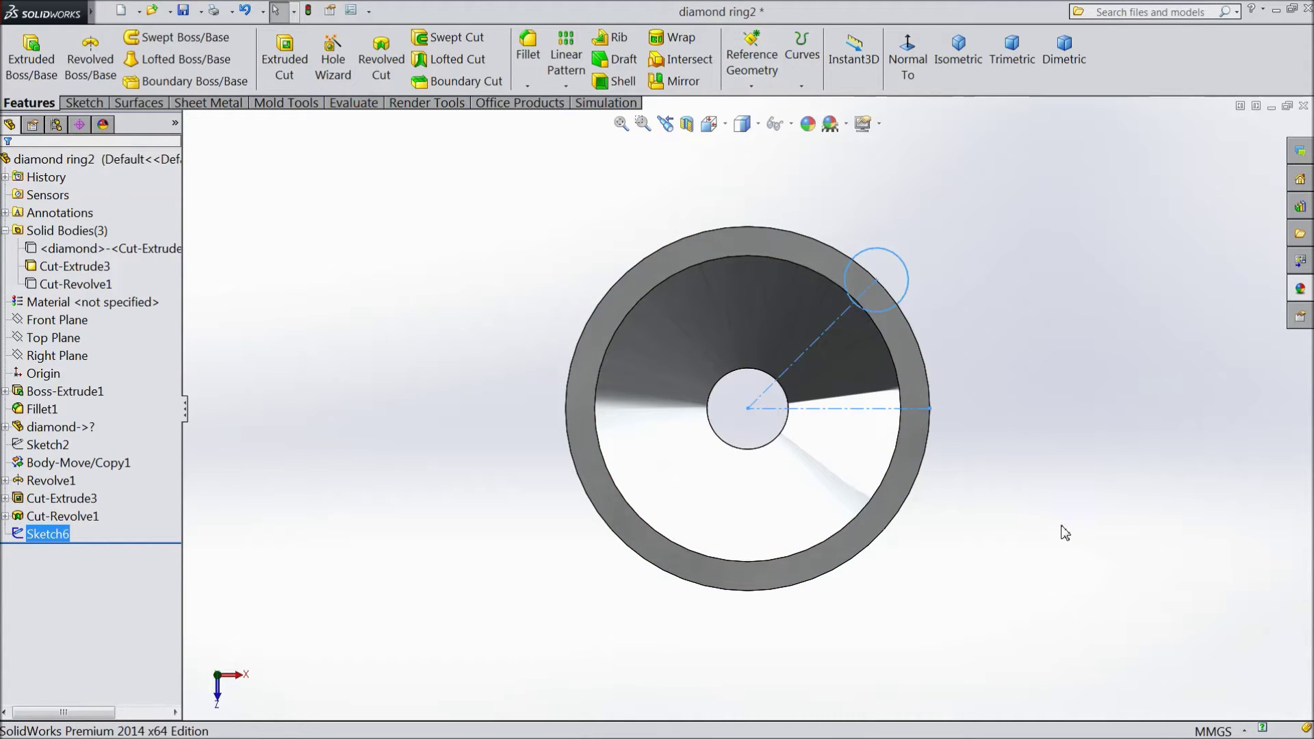
middle_click_drag(1061, 531, 871, 381)
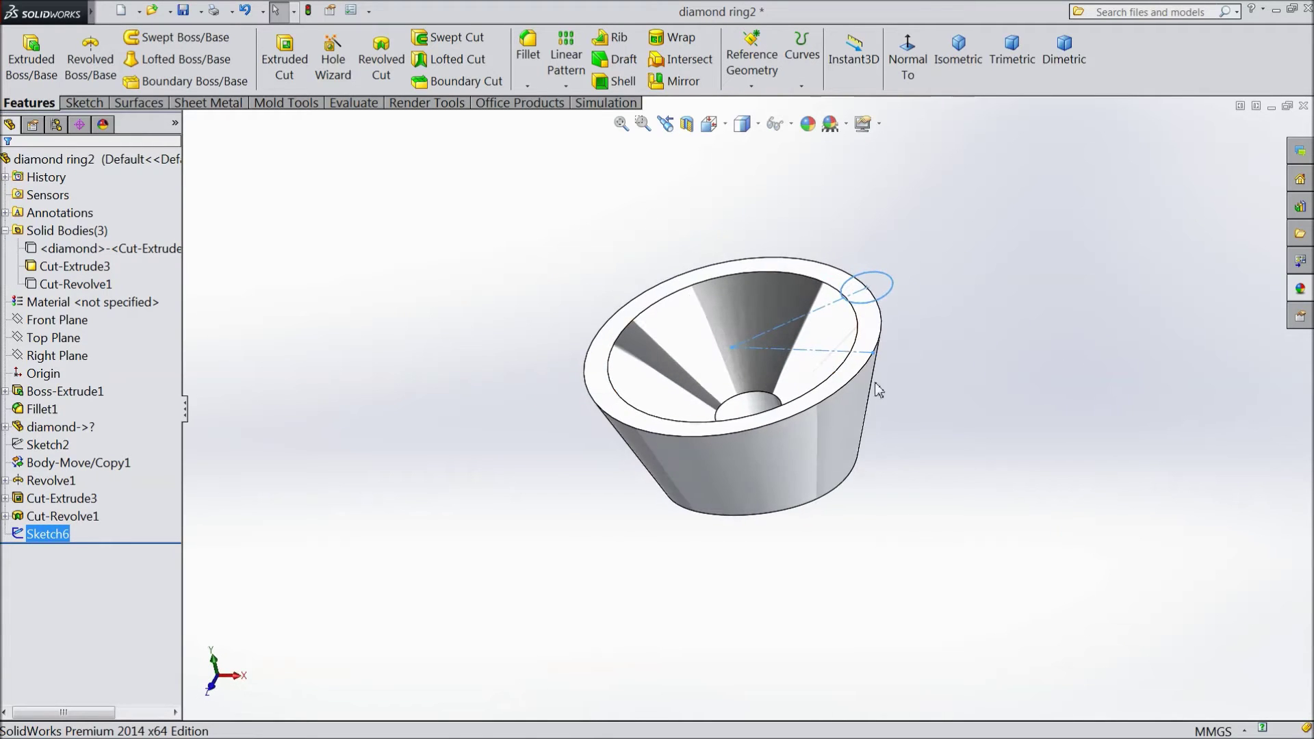
scroll(782, 345, "down", 4)
left_click(796, 318)
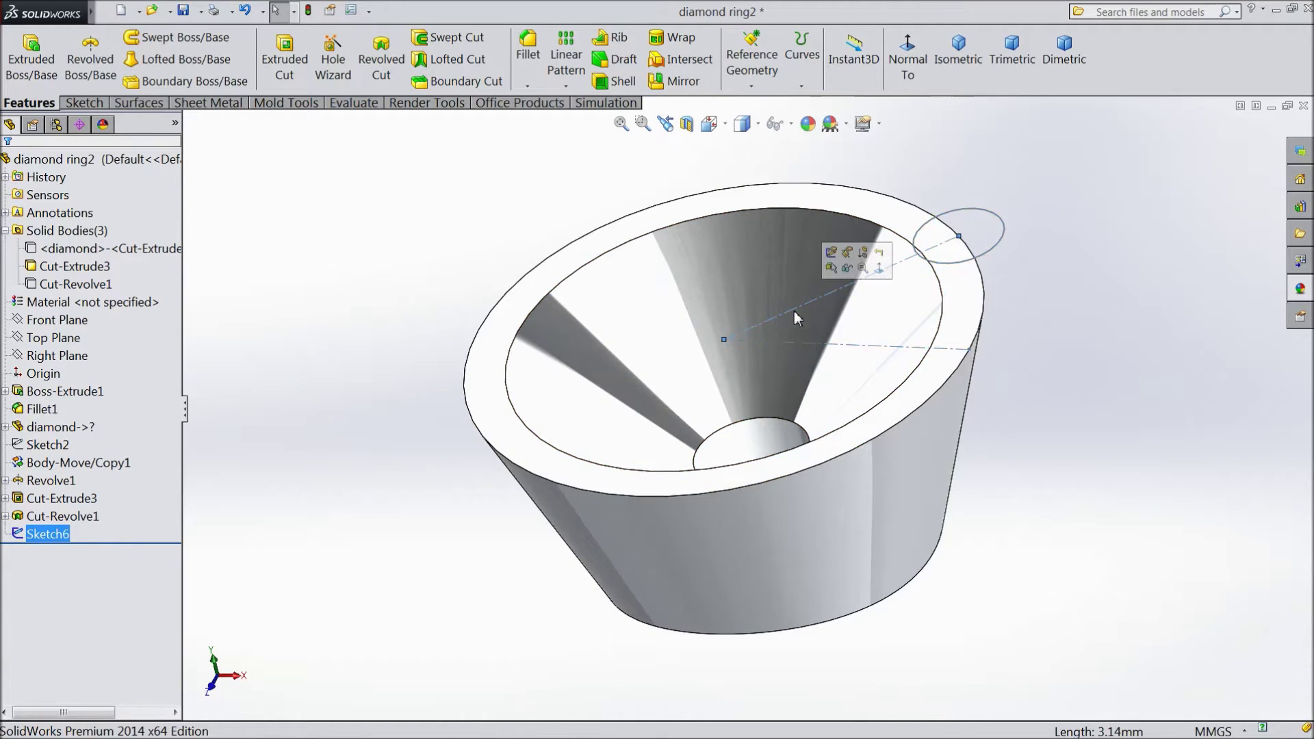
left_click(751, 81)
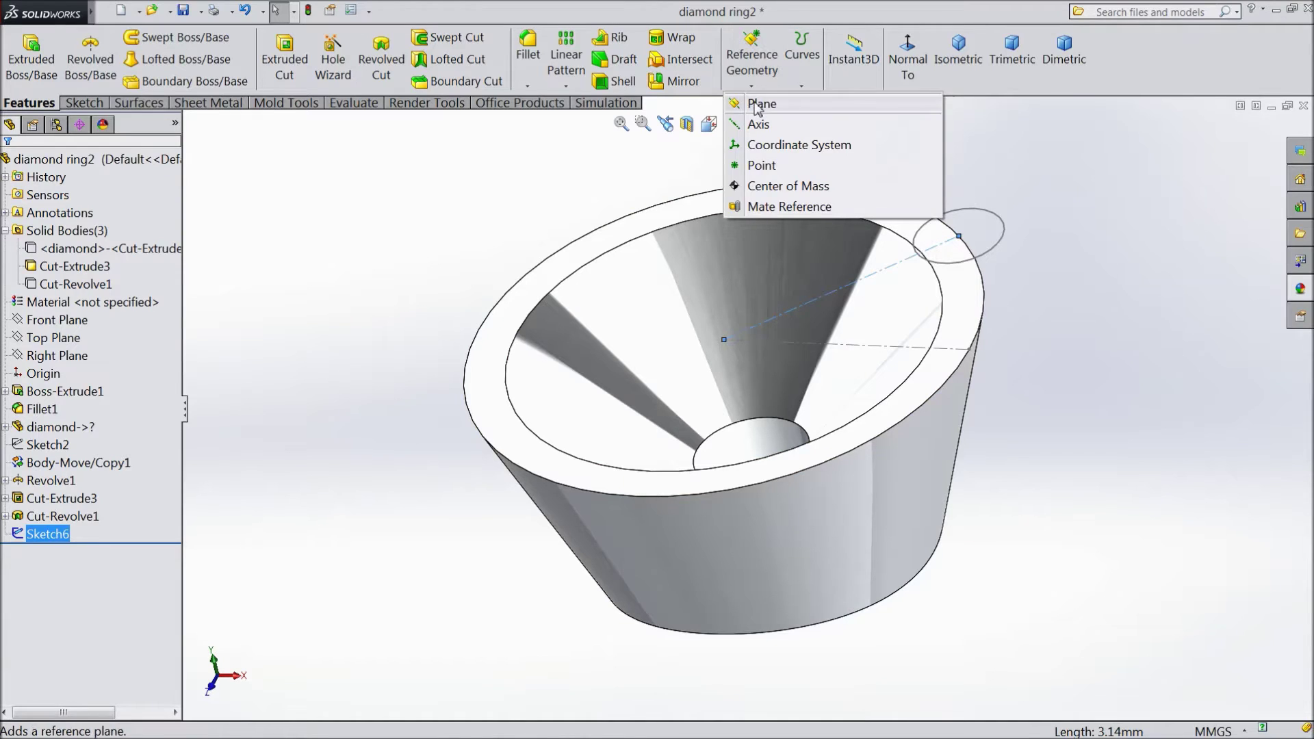
left_click(759, 103)
left_click(971, 335)
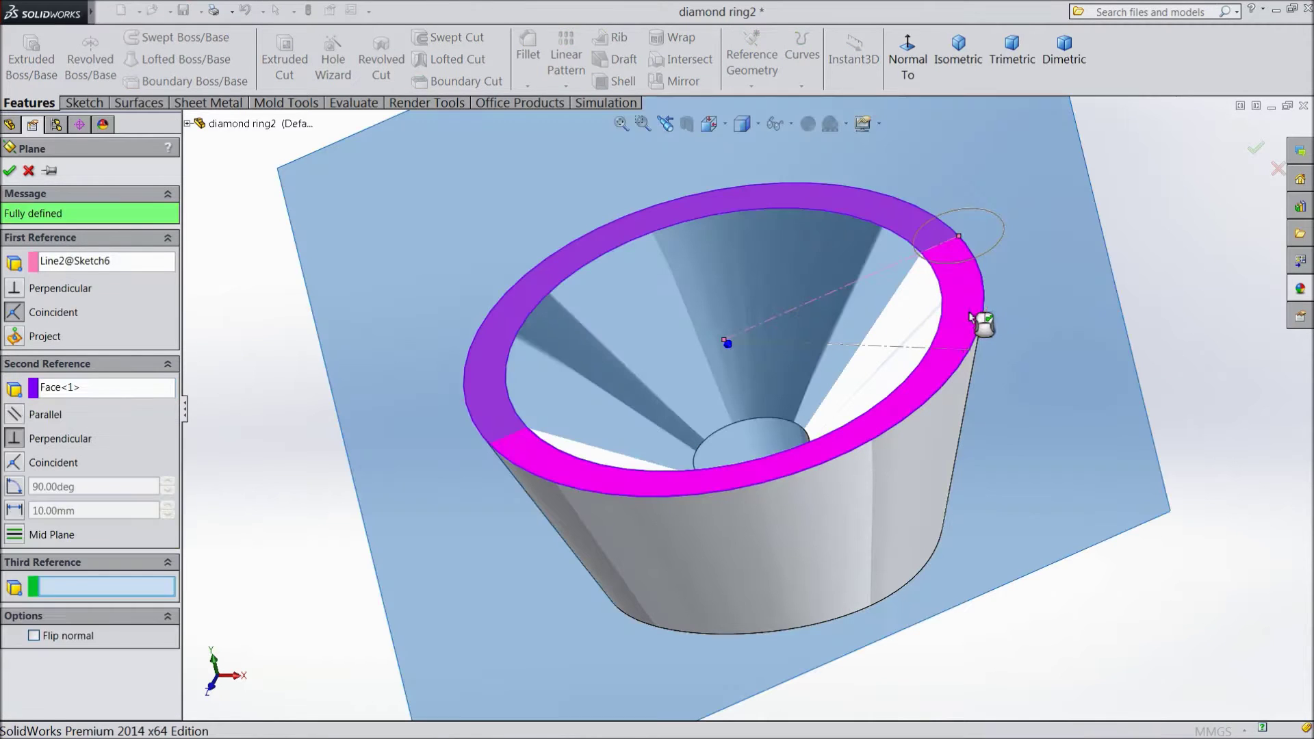
scroll(902, 392, "up", 3)
middle_click_drag(902, 391, 1024, 251)
scroll(903, 301, "down", 2)
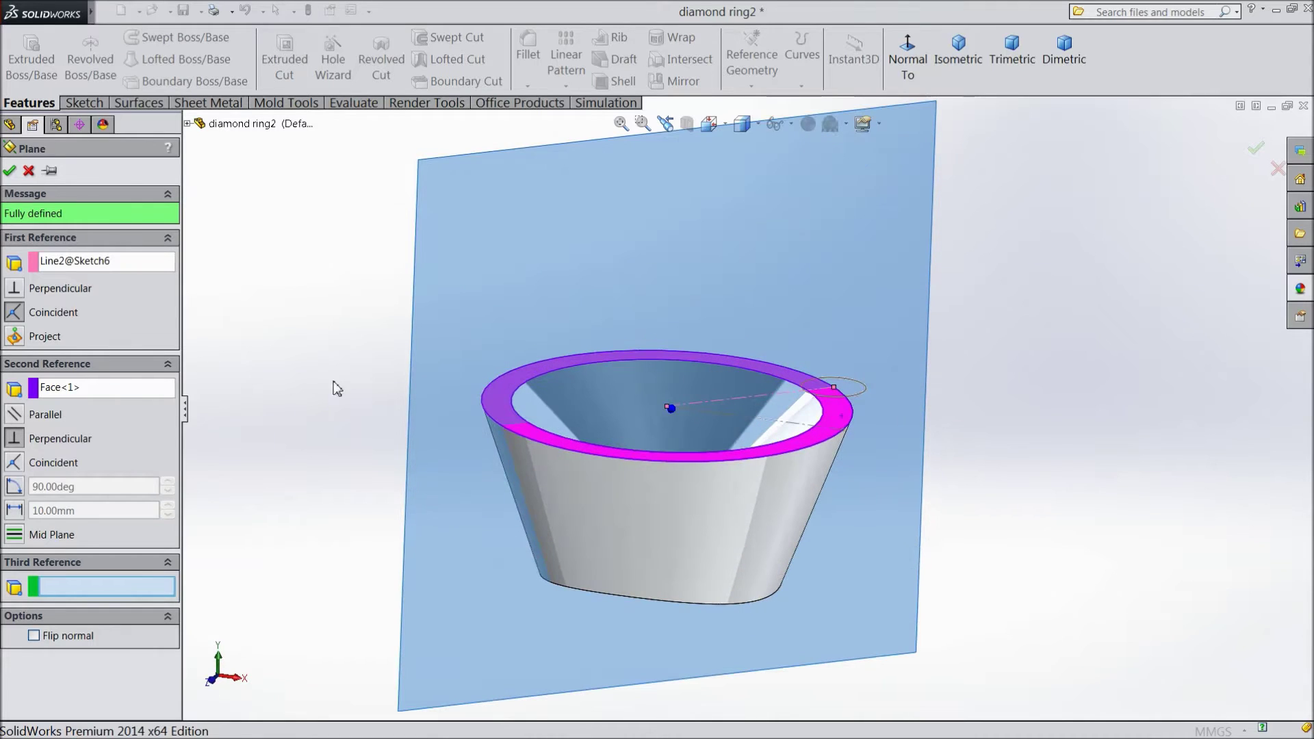
left_click(10, 171)
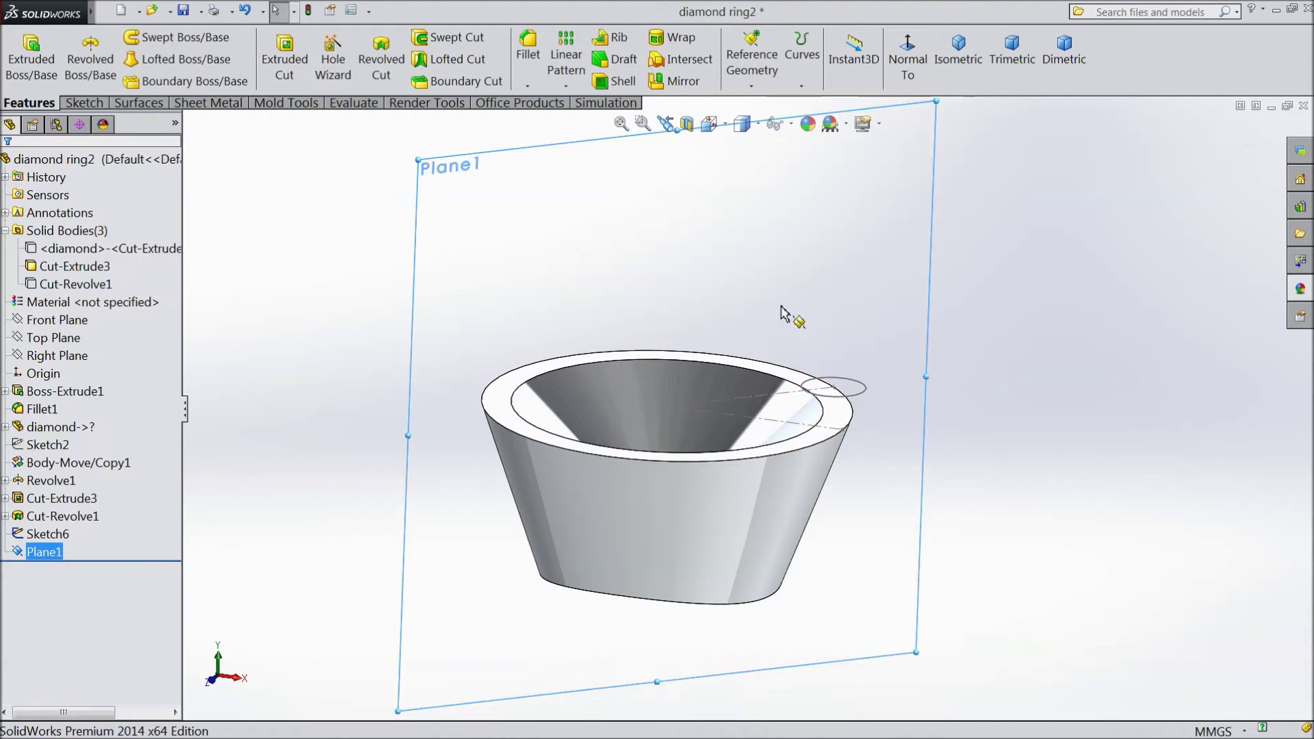
Start a new sketch on Plane1, viewed normal to the plane.
left_click(917, 309)
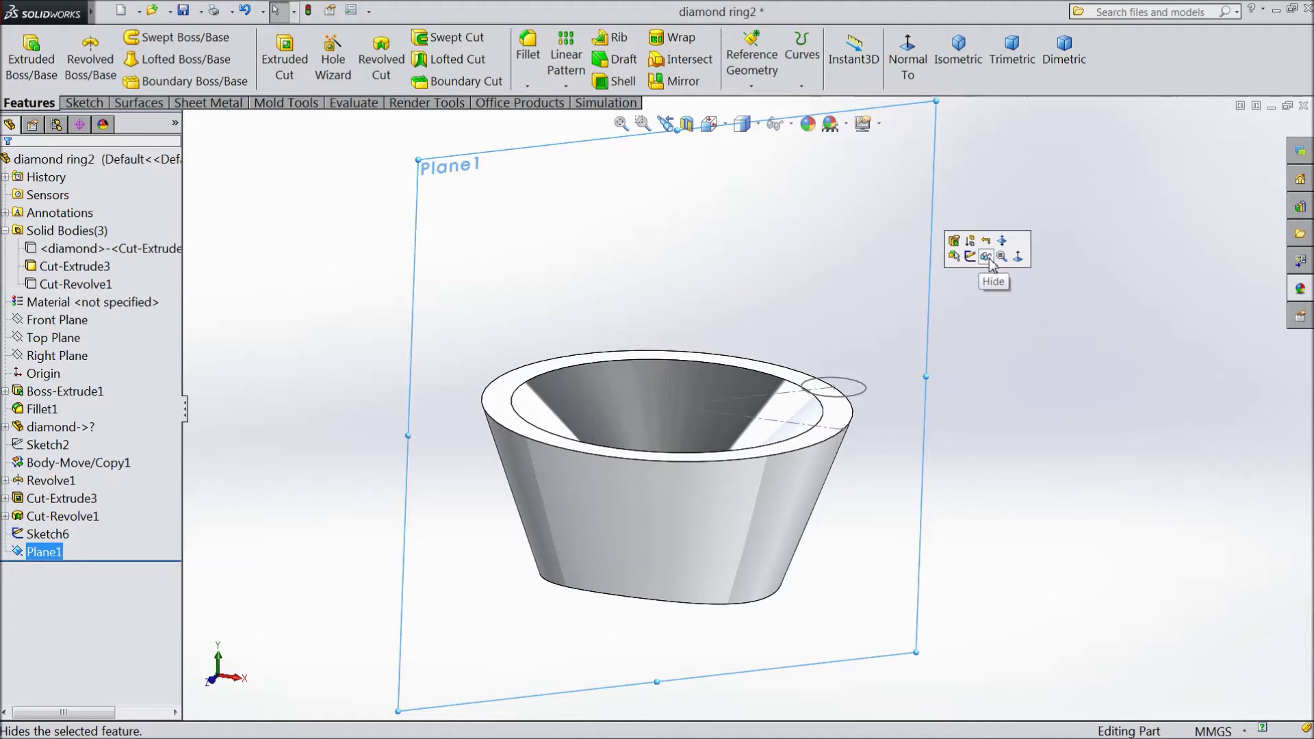
left_click(970, 257)
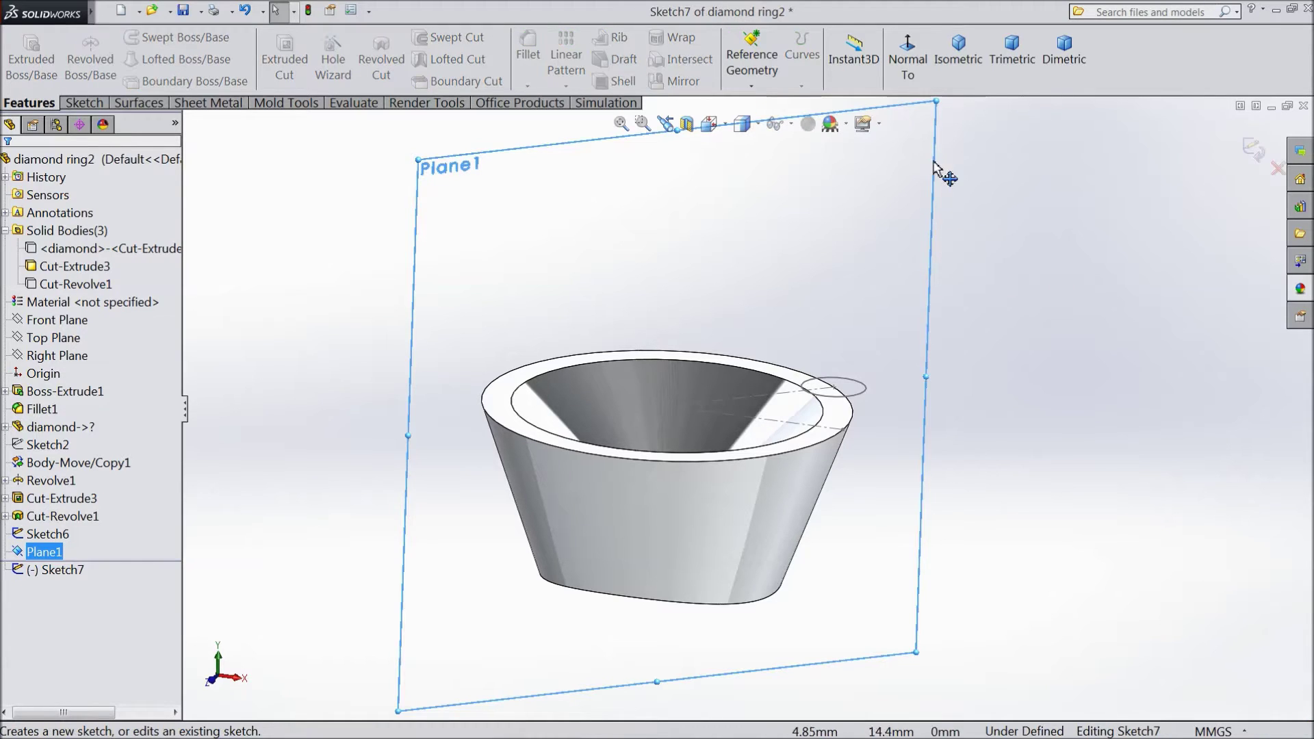
left_click(907, 58)
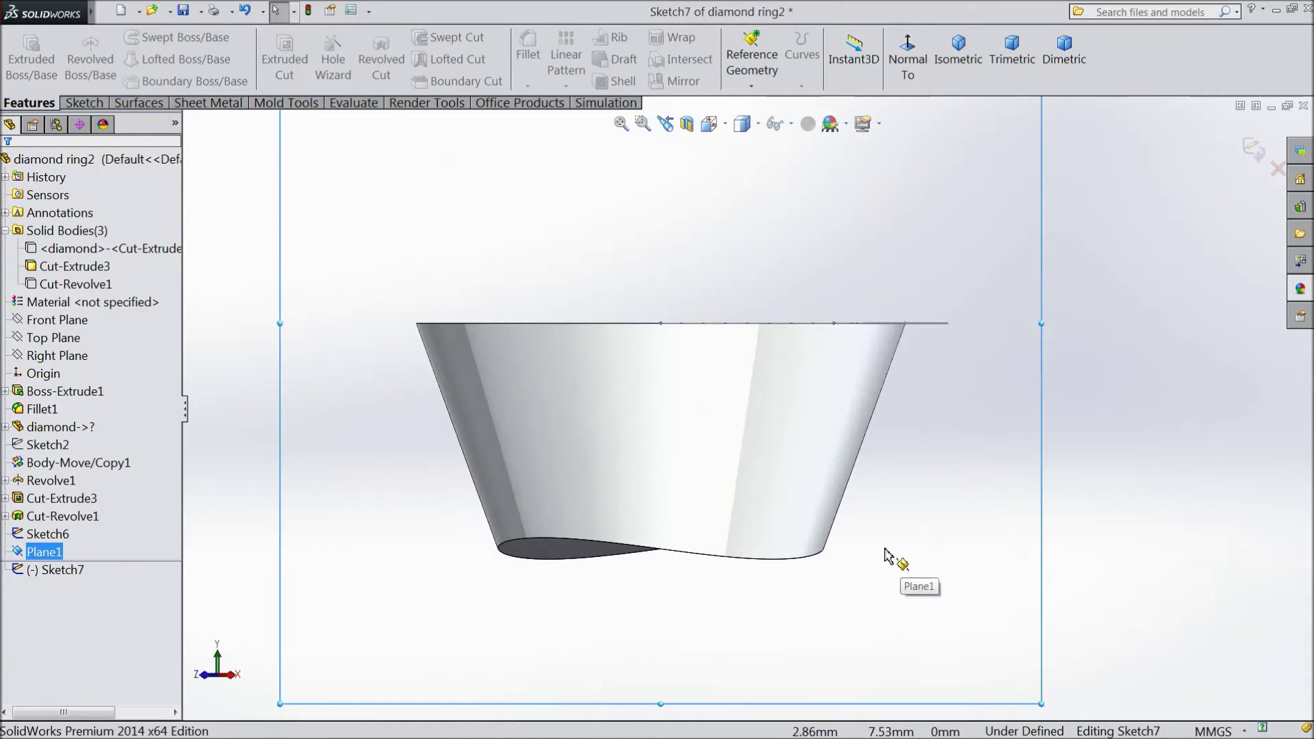
key("z")
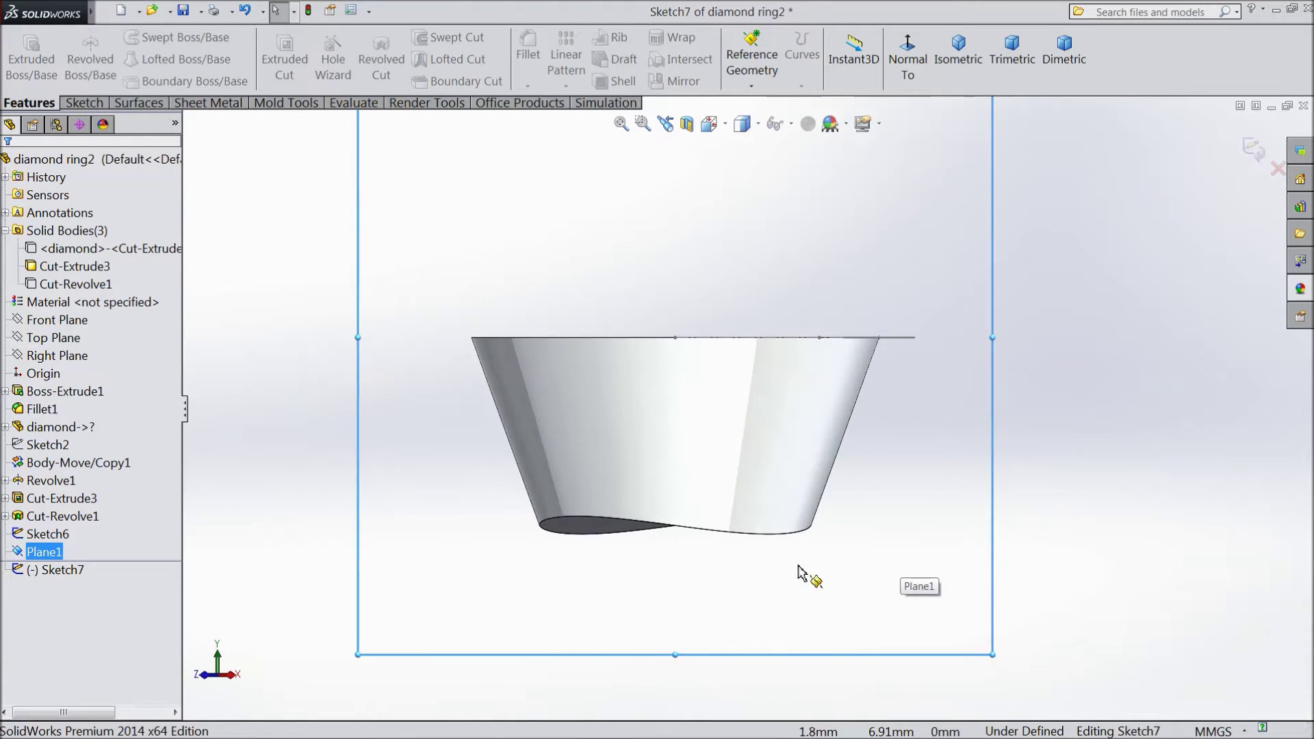
left_click(83, 102)
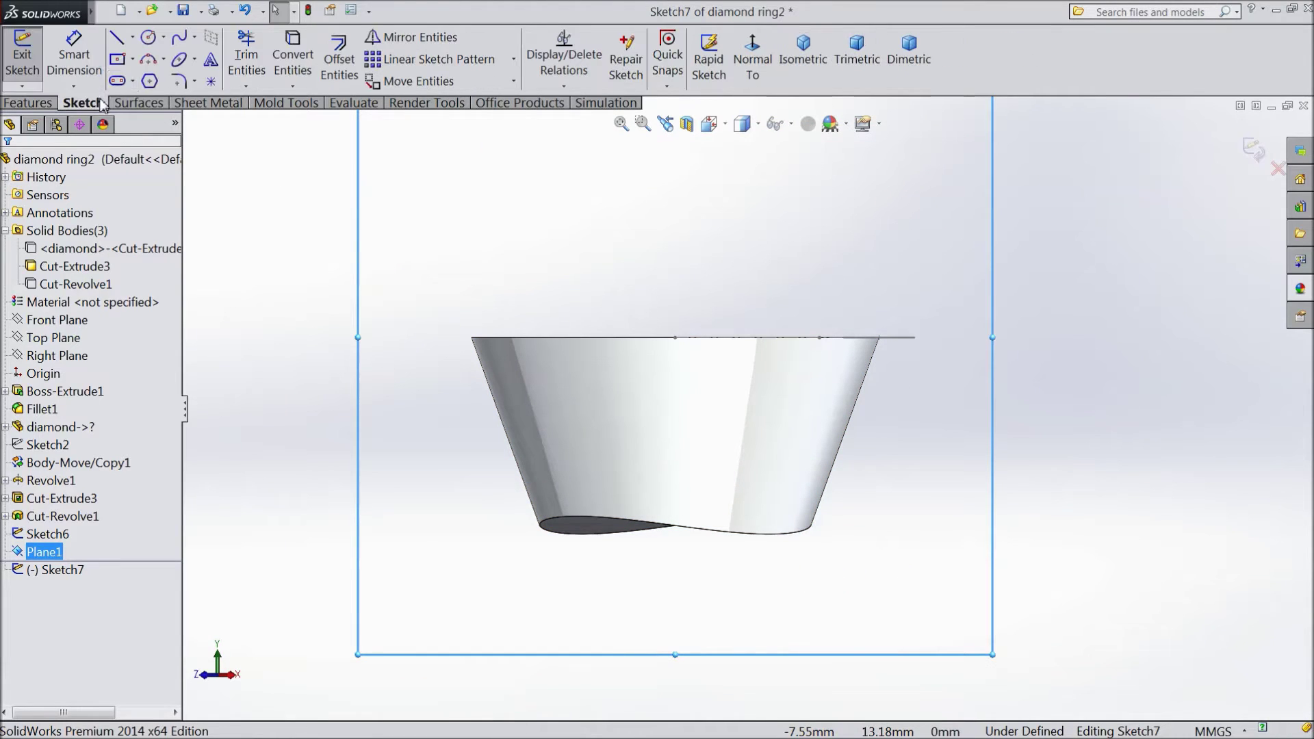
left_click(180, 41)
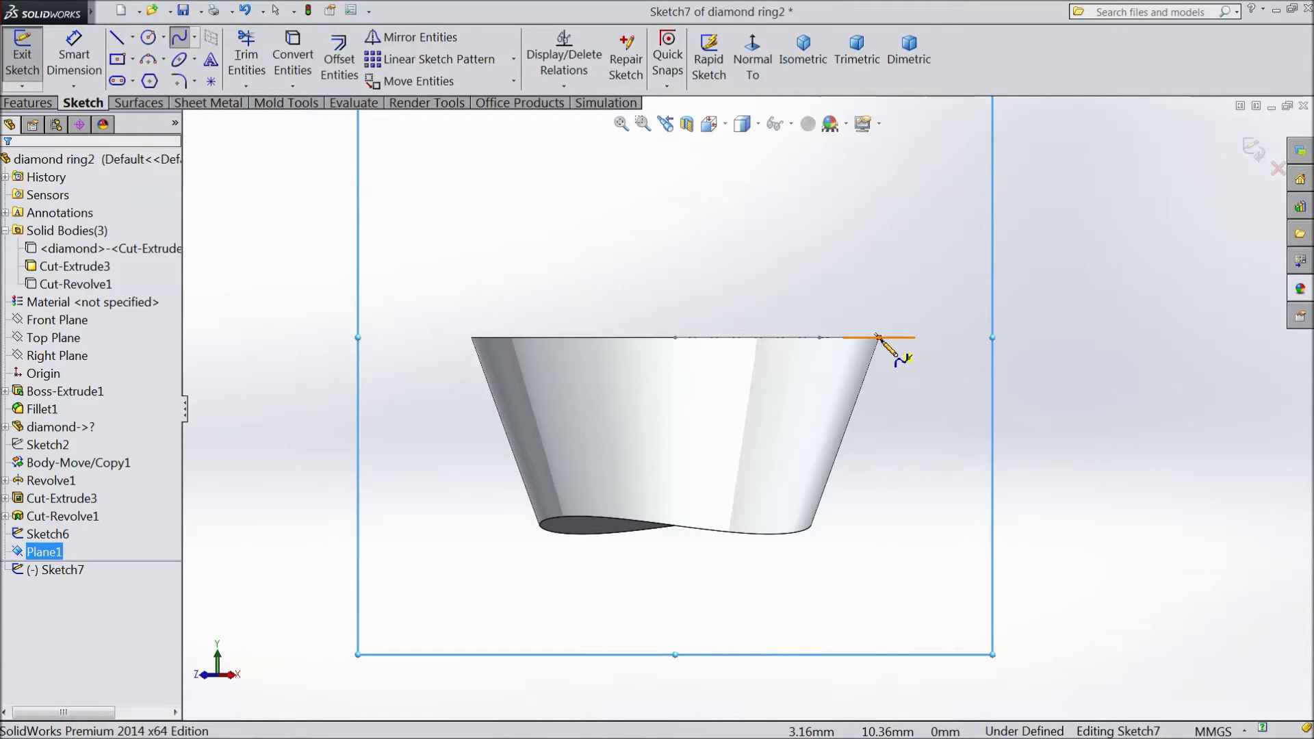
Draw a three-point spline from the rim's top edge down the outer wall, then exit.
left_click(878, 336)
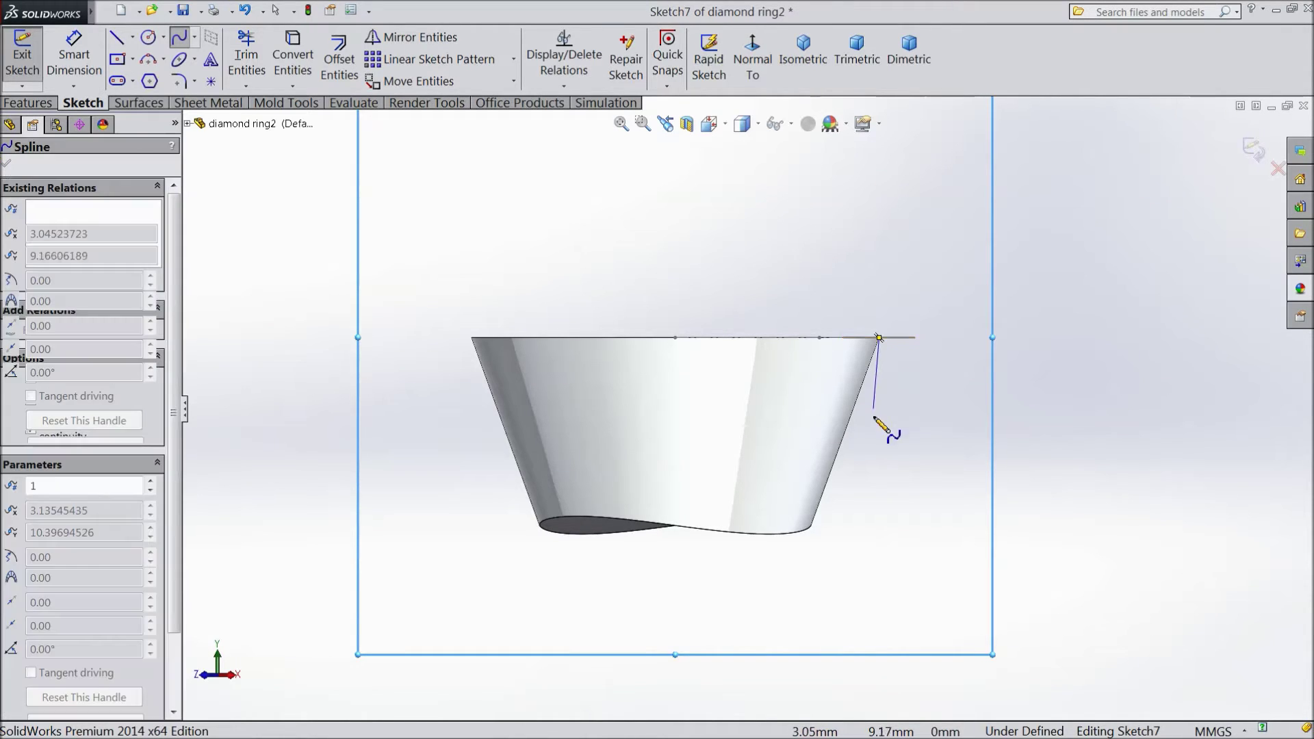
left_click(867, 462)
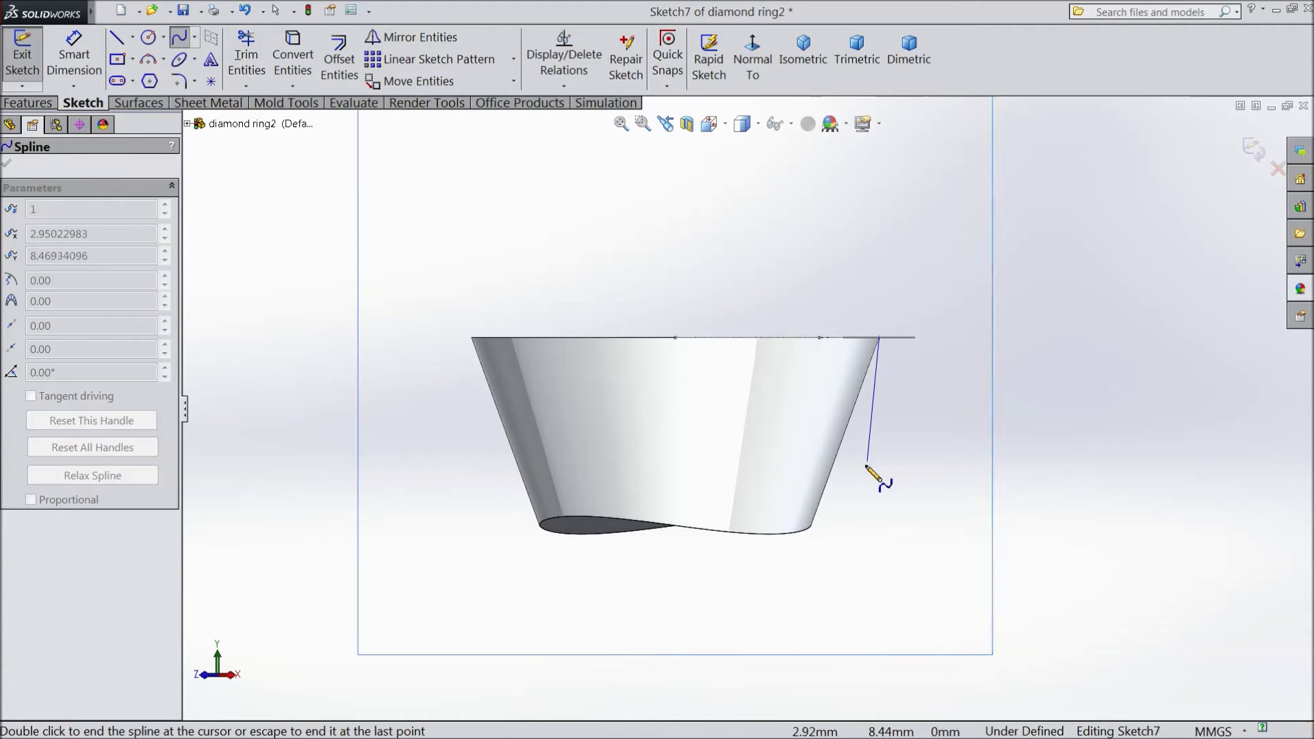
left_click(845, 531)
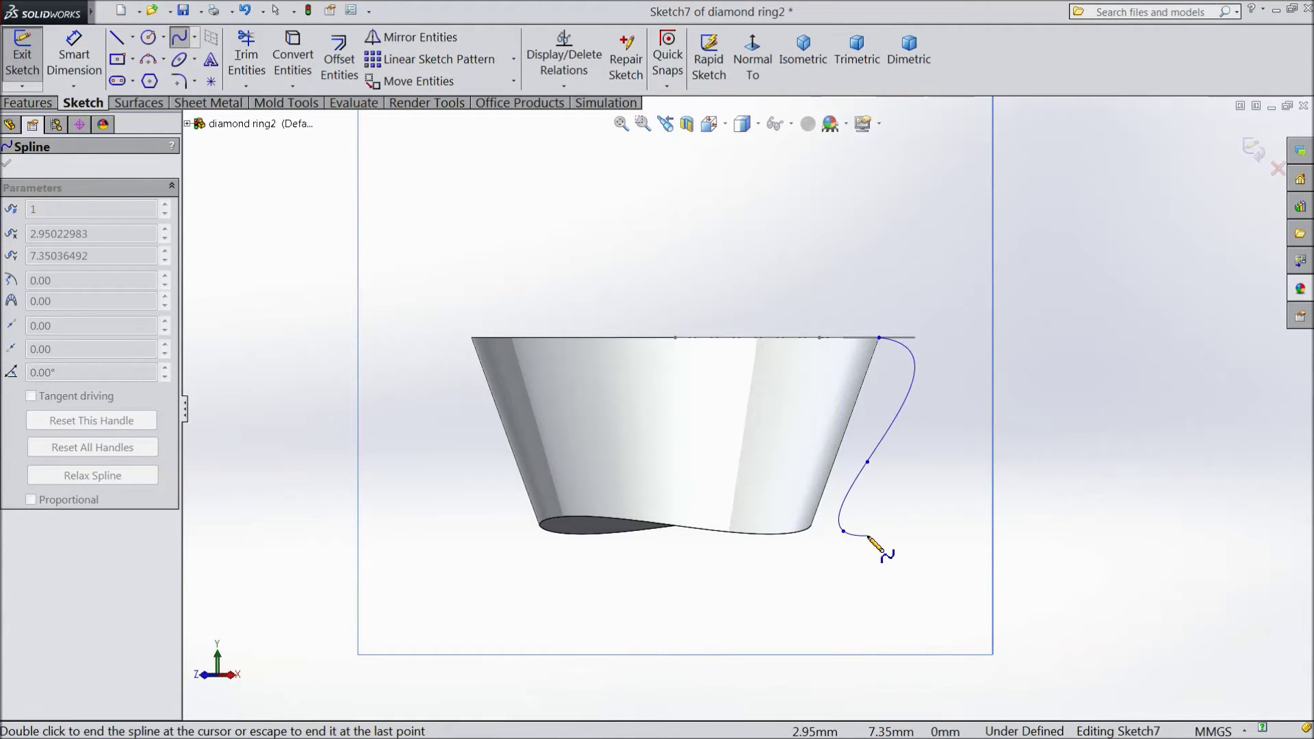
right_click(868, 535)
left_click(941, 217)
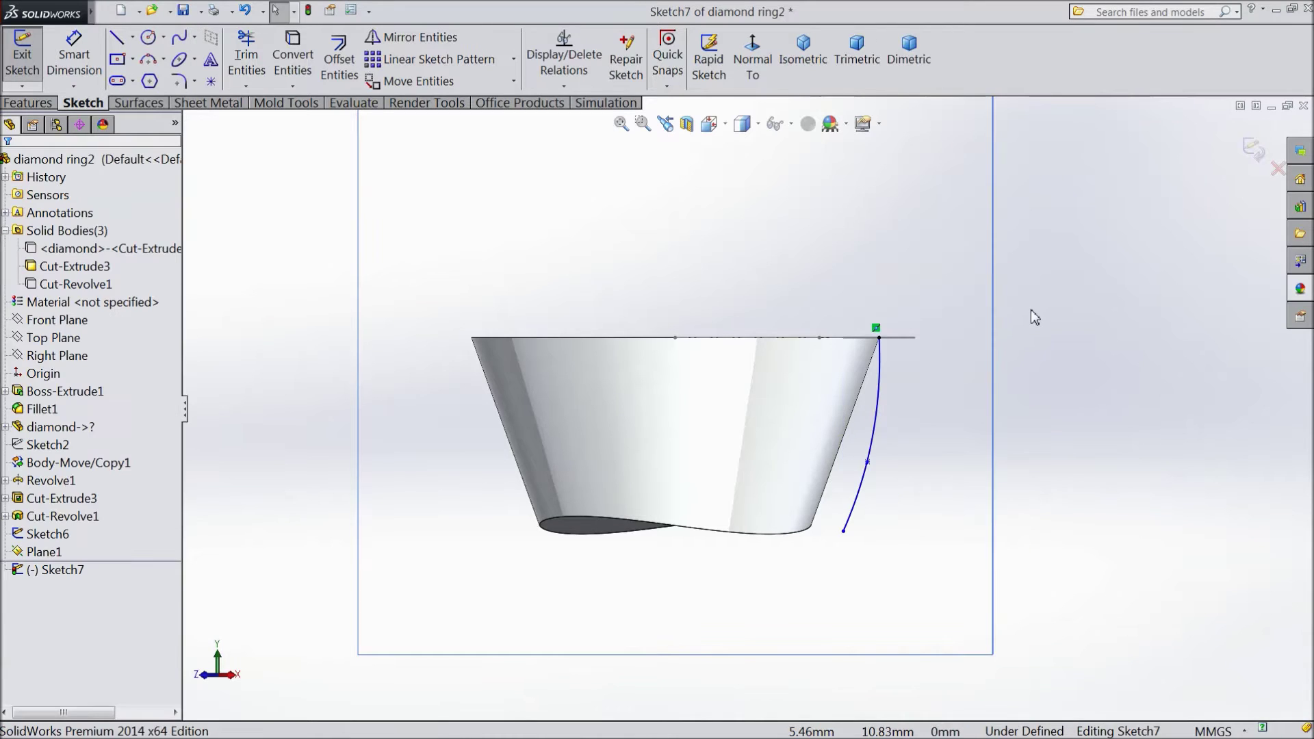
middle_click_drag(1032, 317, 1038, 409)
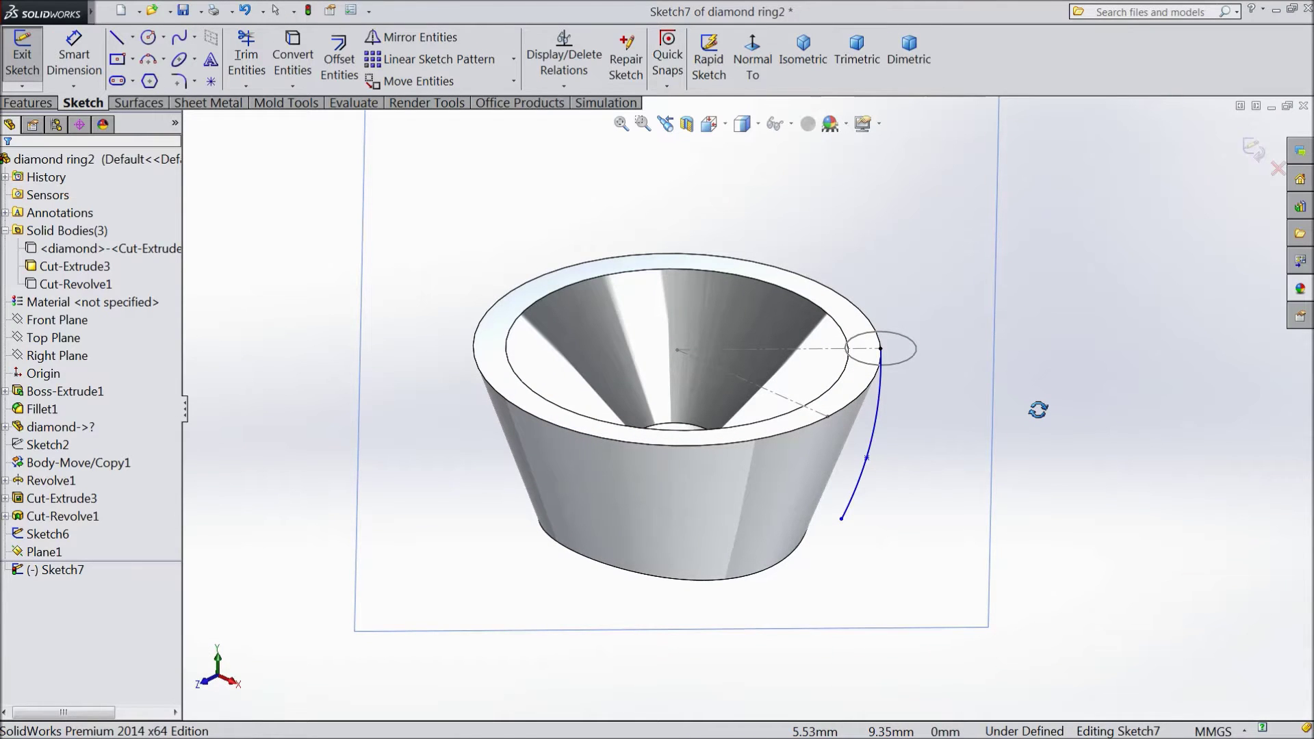
key("Escape")
left_click(1254, 149)
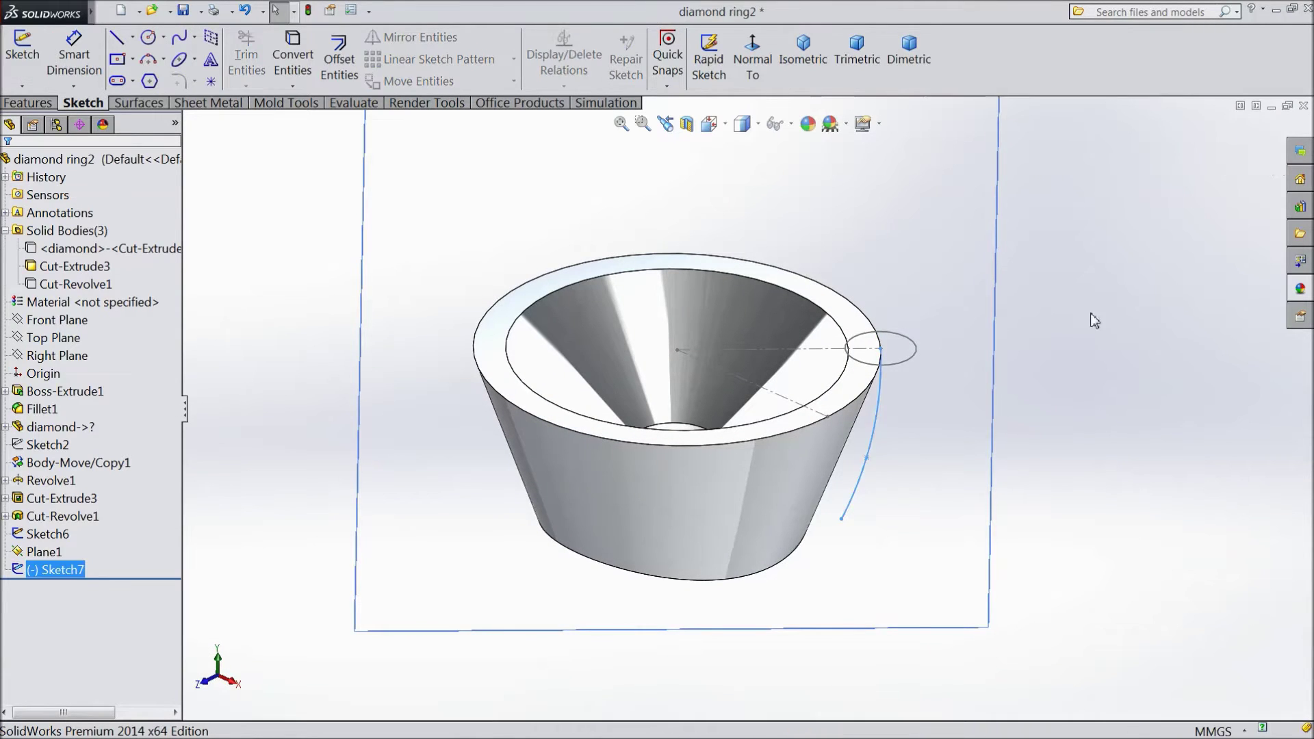
Sweep the Sketch6 circle along the Sketch7 spline with Merge result unchecked.
left_click(27, 103)
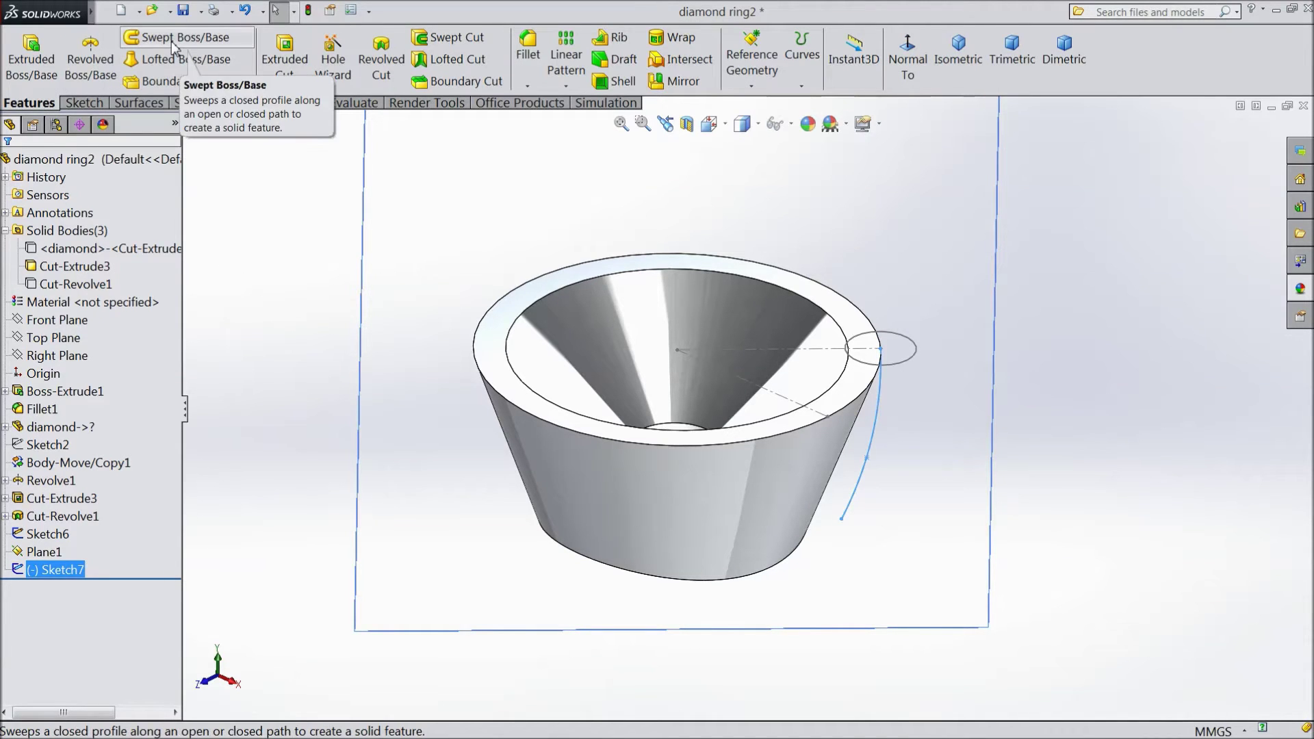
left_click(171, 41)
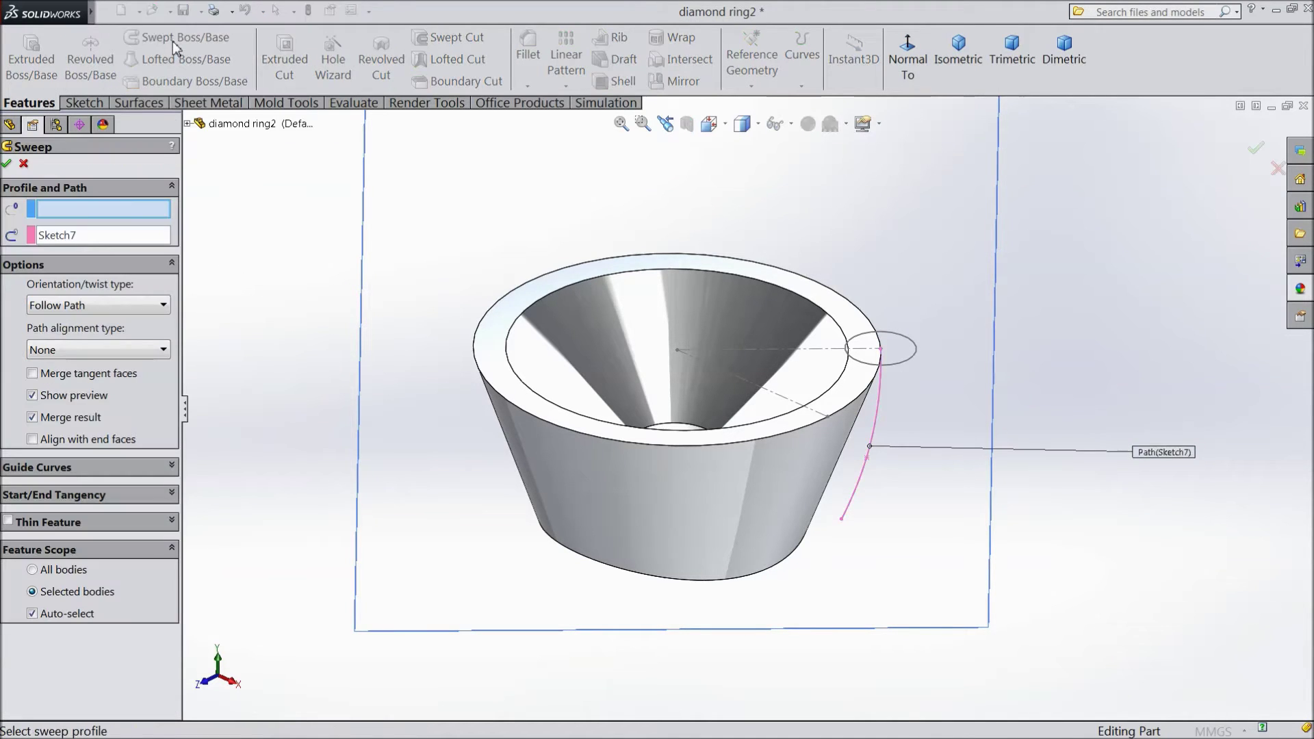
left_click(914, 367)
middle_click_drag(913, 363, 983, 477)
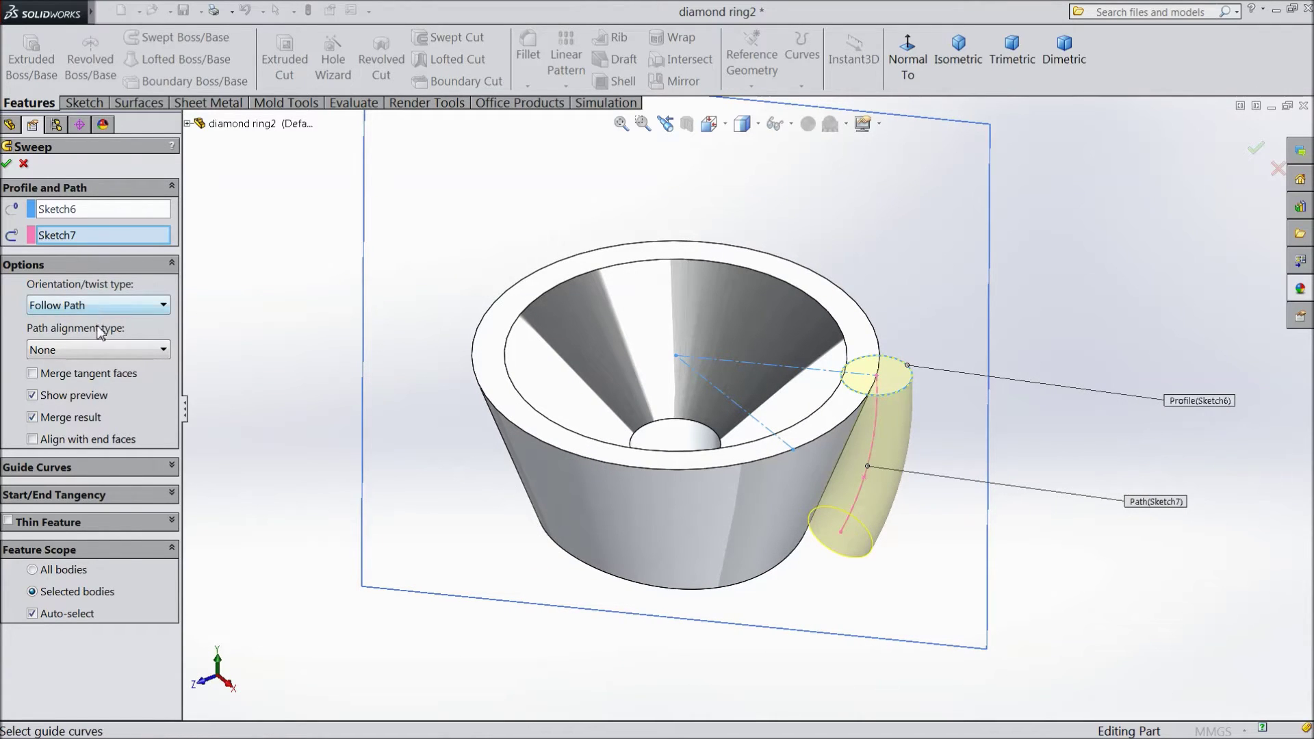
left_click(33, 418)
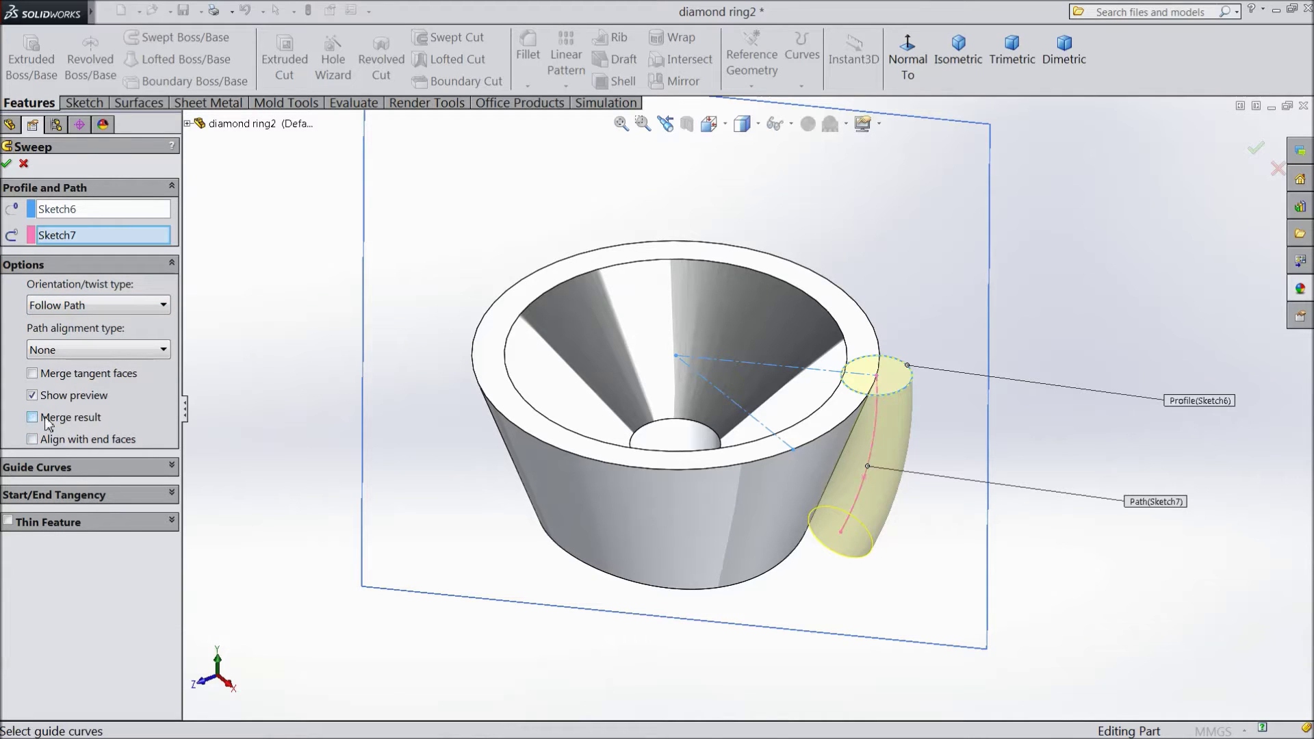
left_click(8, 165)
Extrude the Sketch6 circle, trying 1.8 mm then settling on a 1.60 mm depth.
key("f")
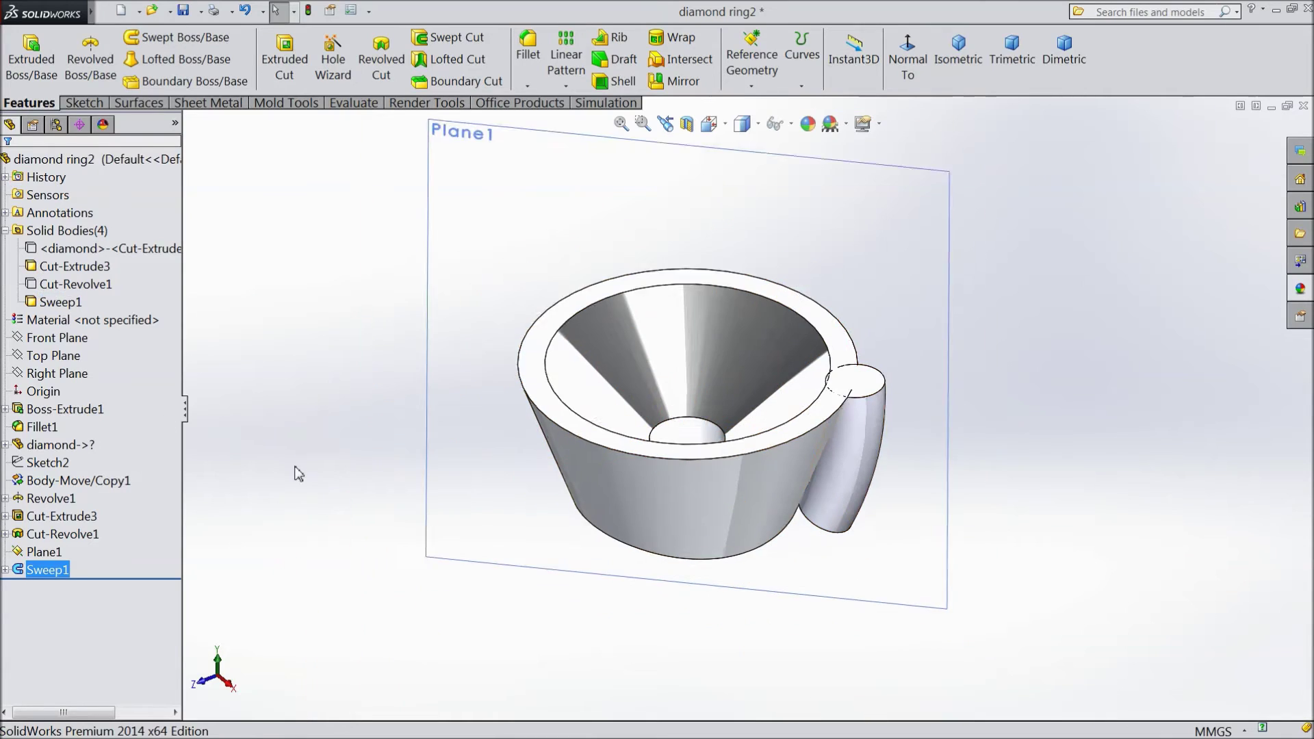
scroll(410, 483, "down", 2)
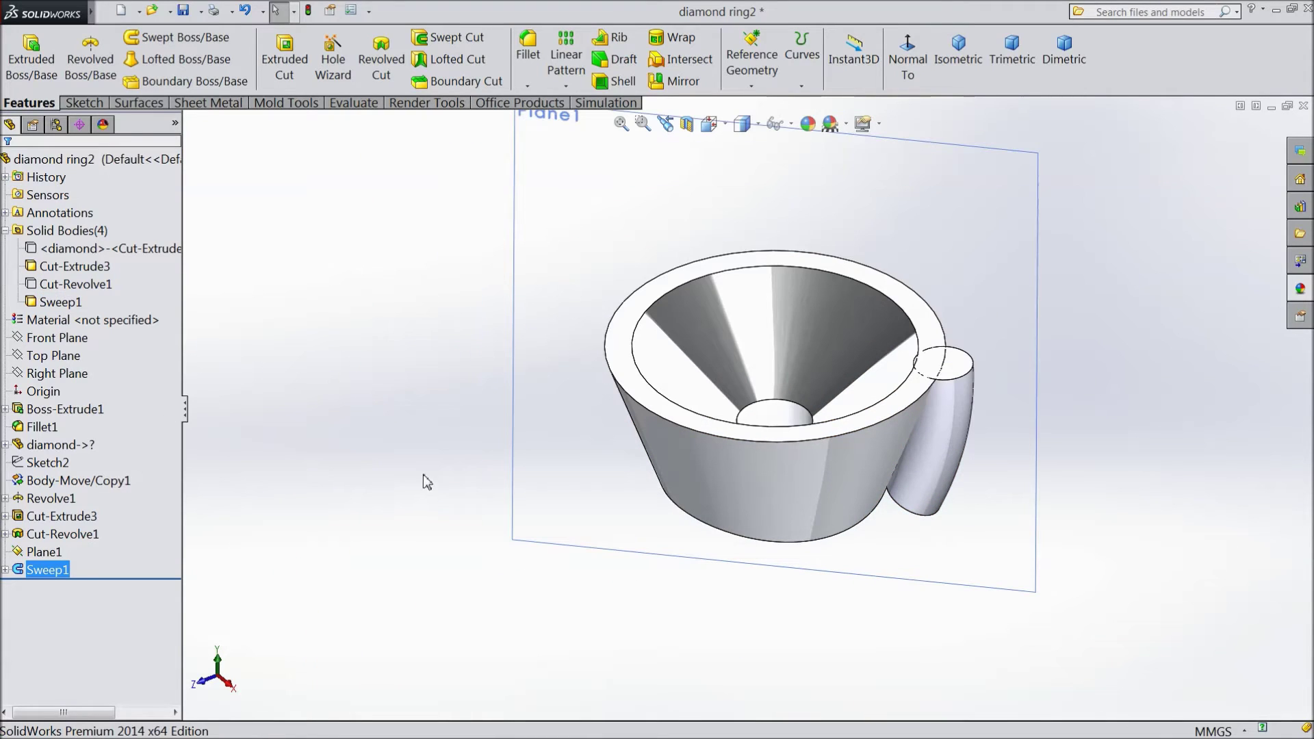
left_click(5, 571)
left_click(60, 588)
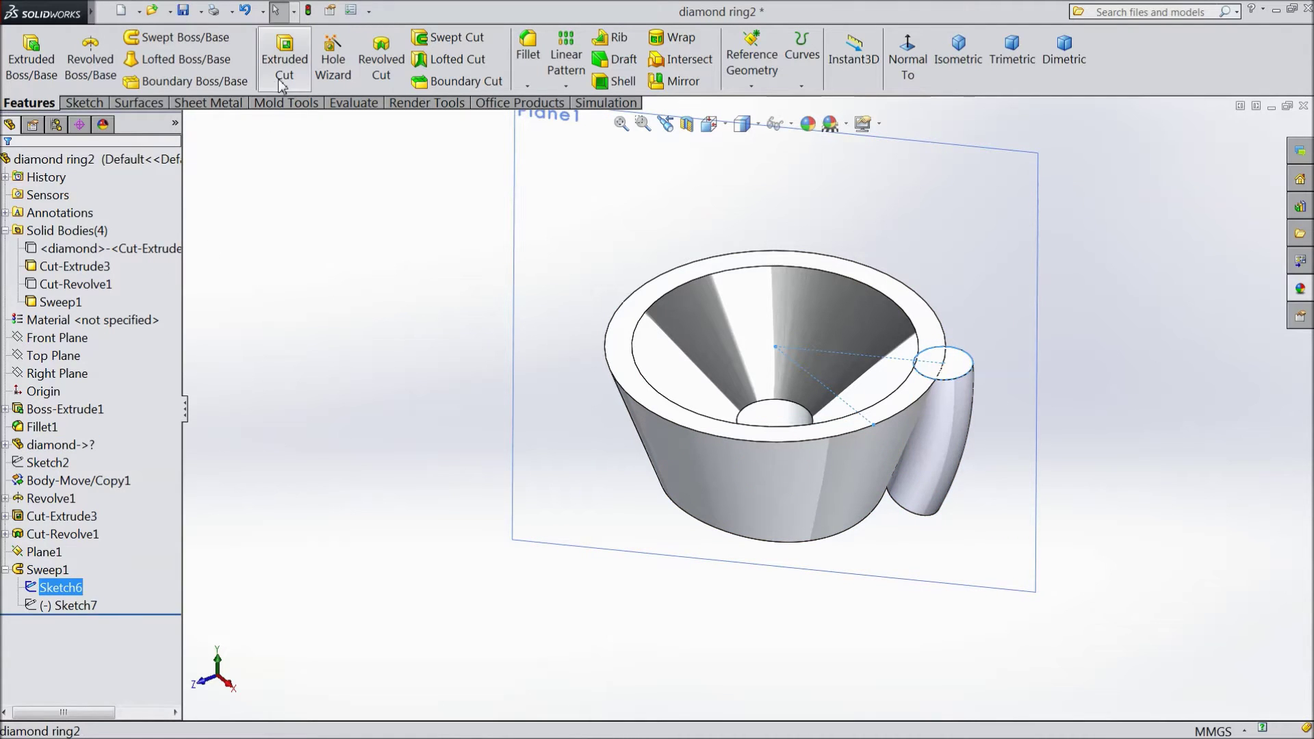
left_click(32, 59)
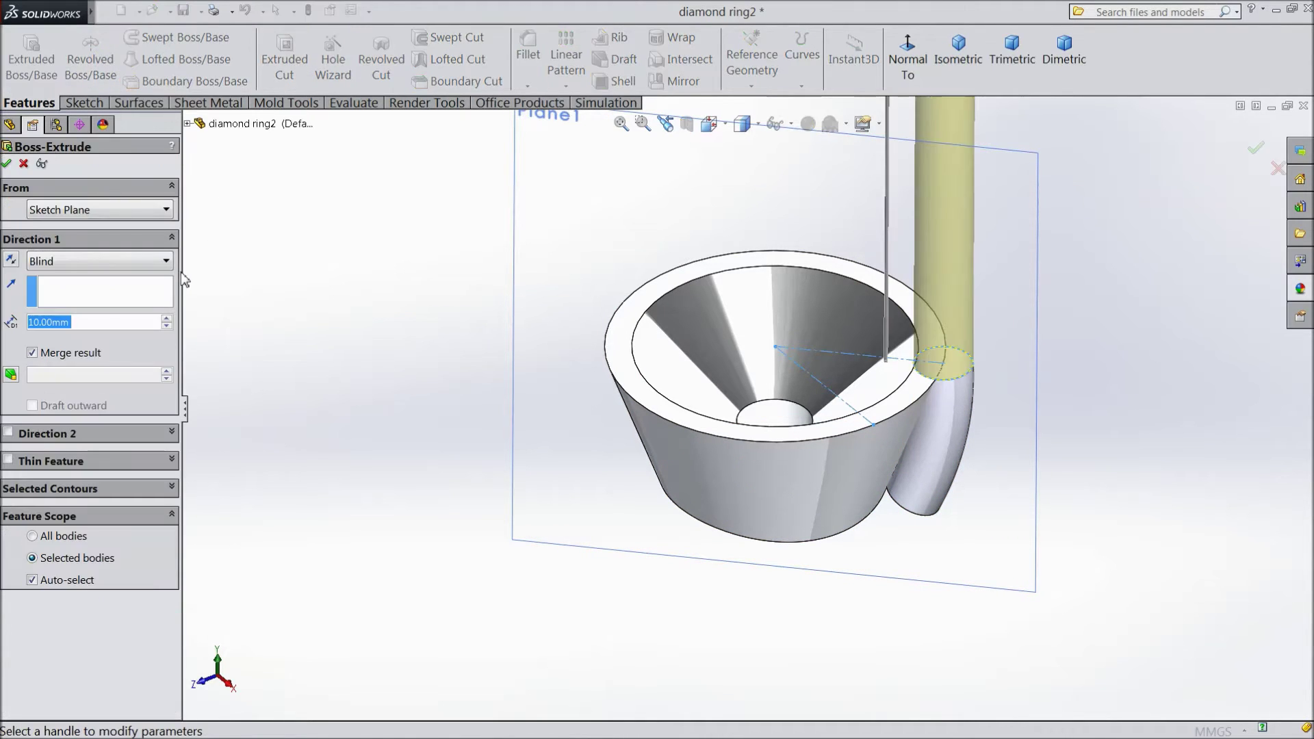
key("z")
key("z")
key("z")
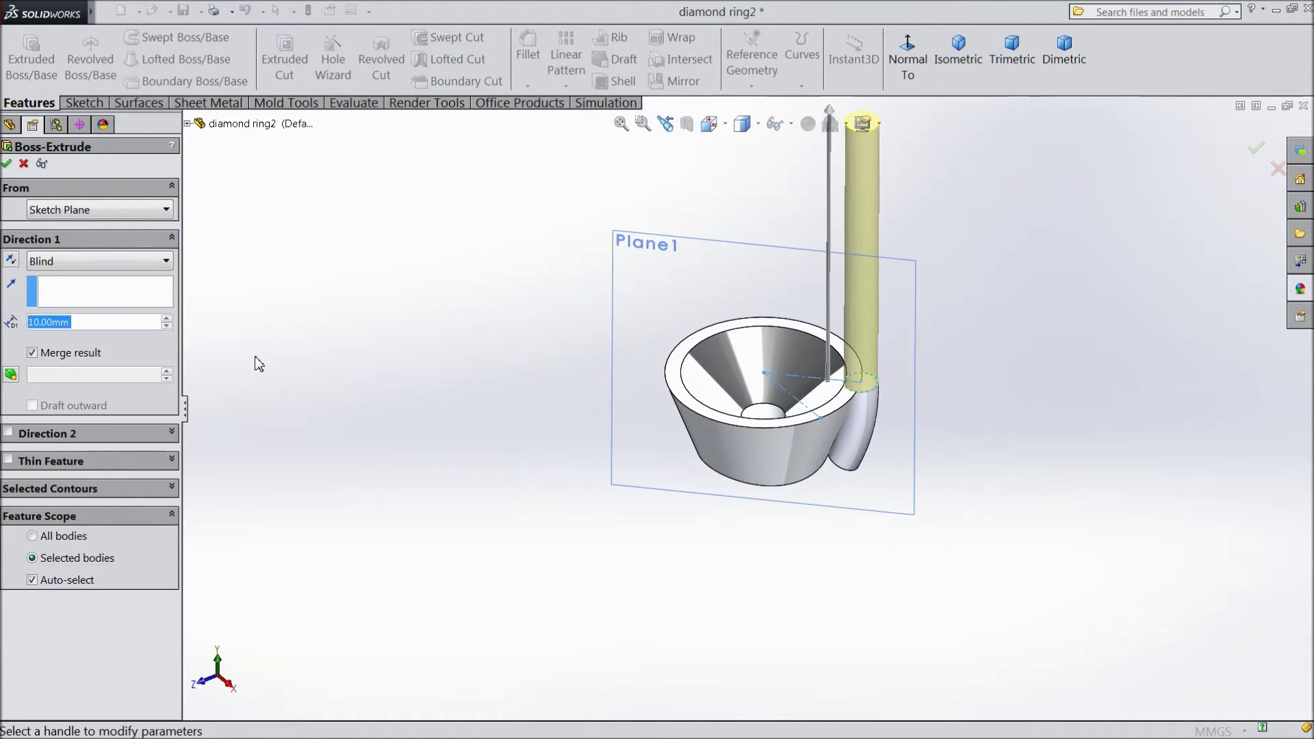
scroll(789, 218, "down", 3)
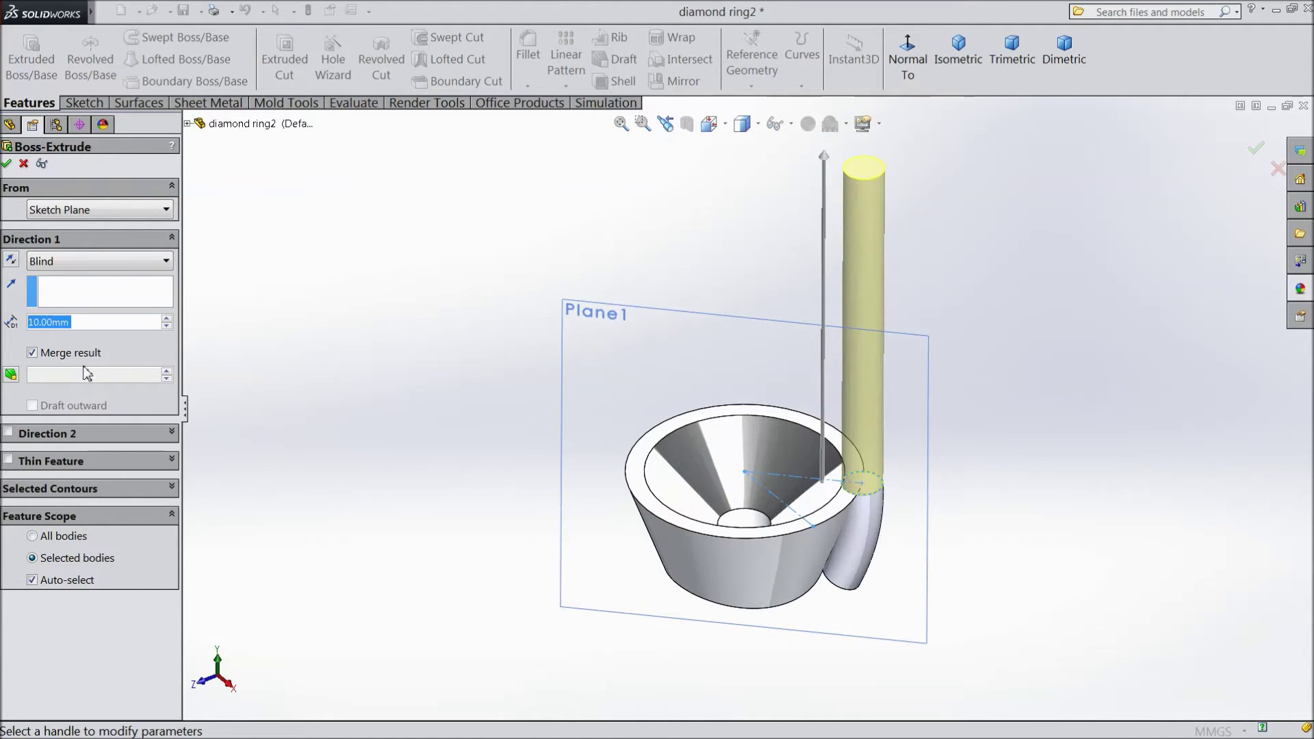
type("1.")
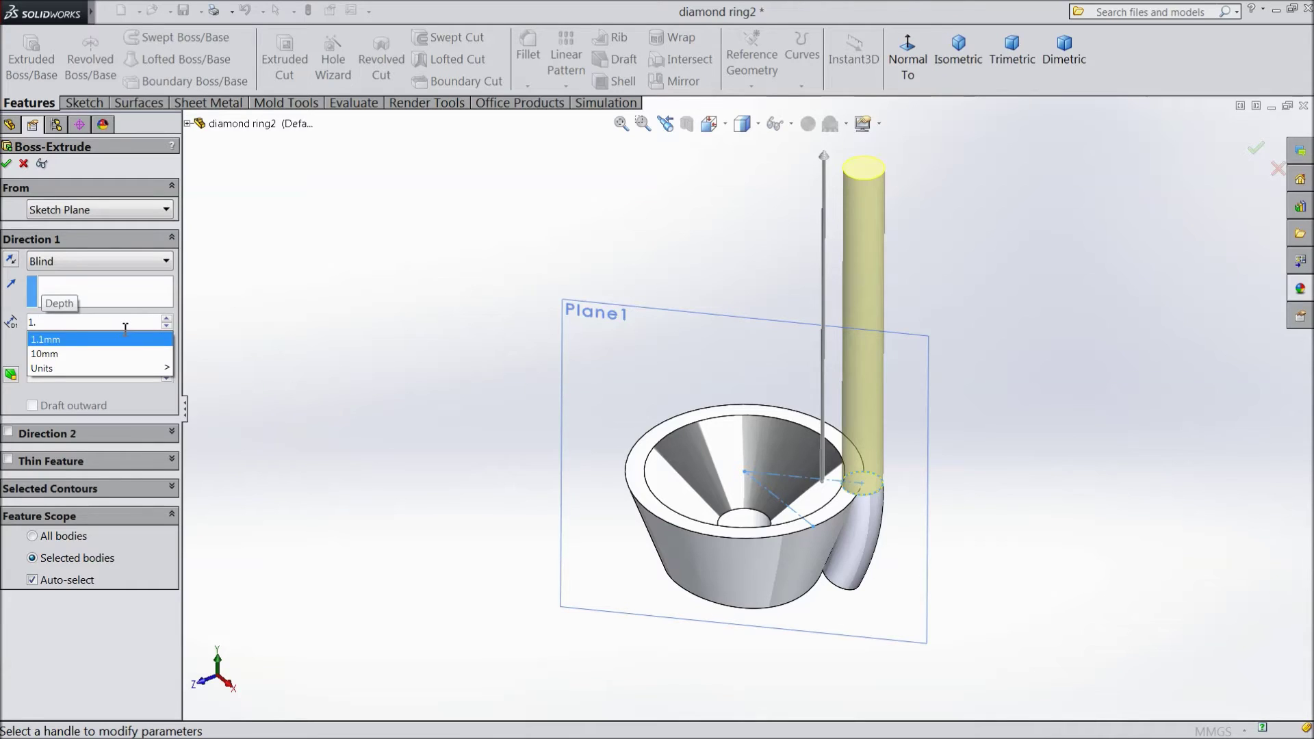
type("8")
key("Return")
mouse_move(406, 392)
middle_mouse_down()
mouse_move(434, 316)
mouse_move(411, 397)
middle_mouse_up()
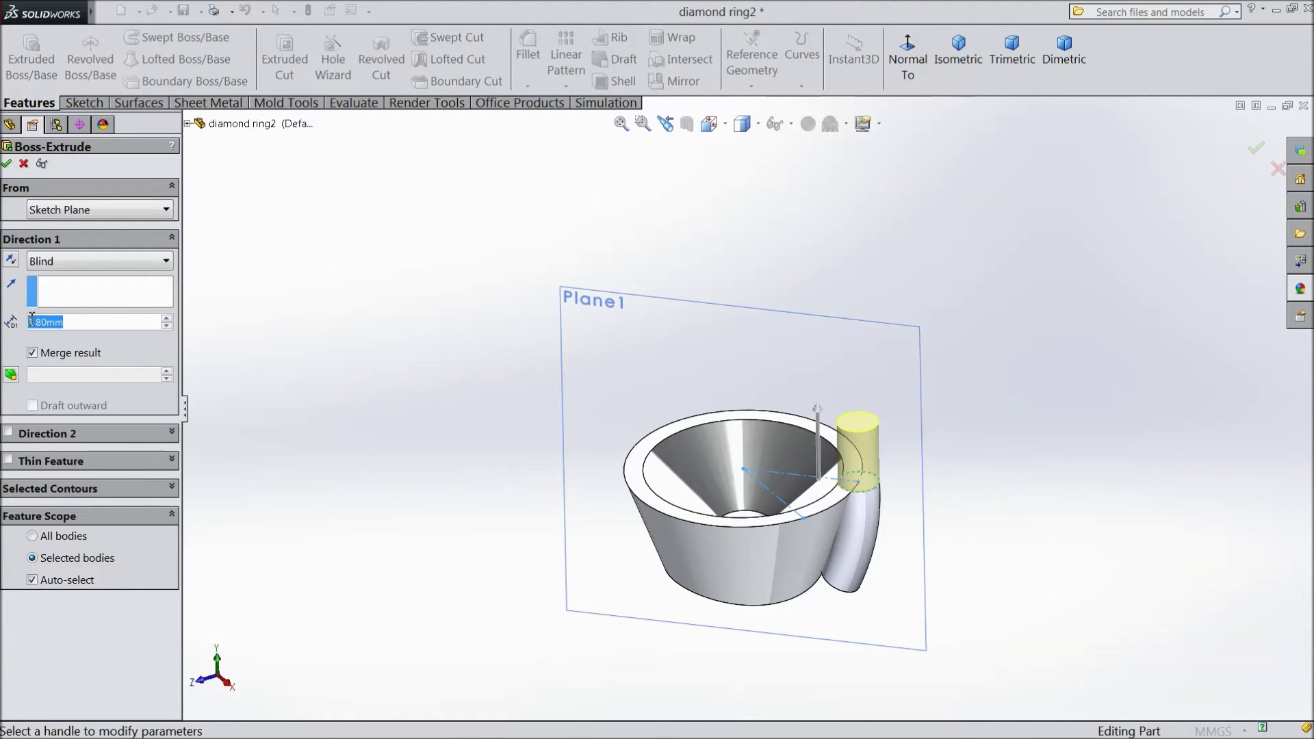
type("1.6")
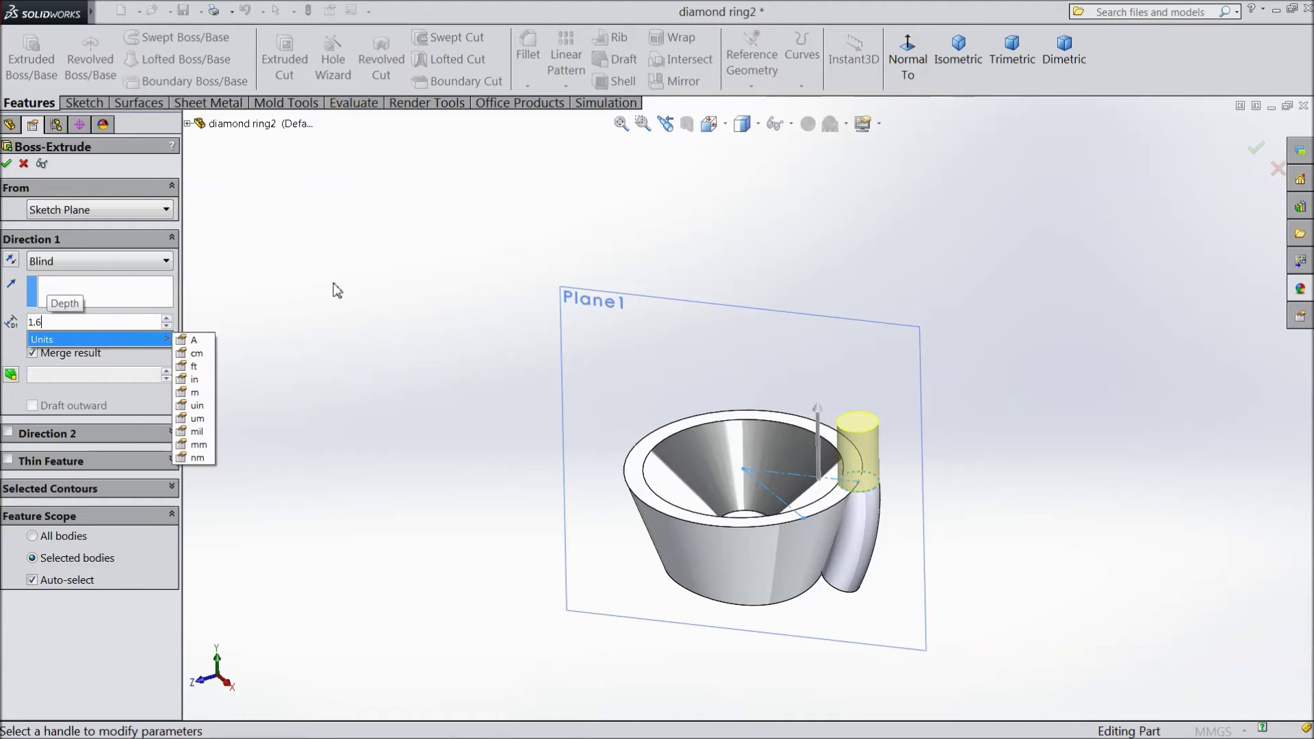
key("Return")
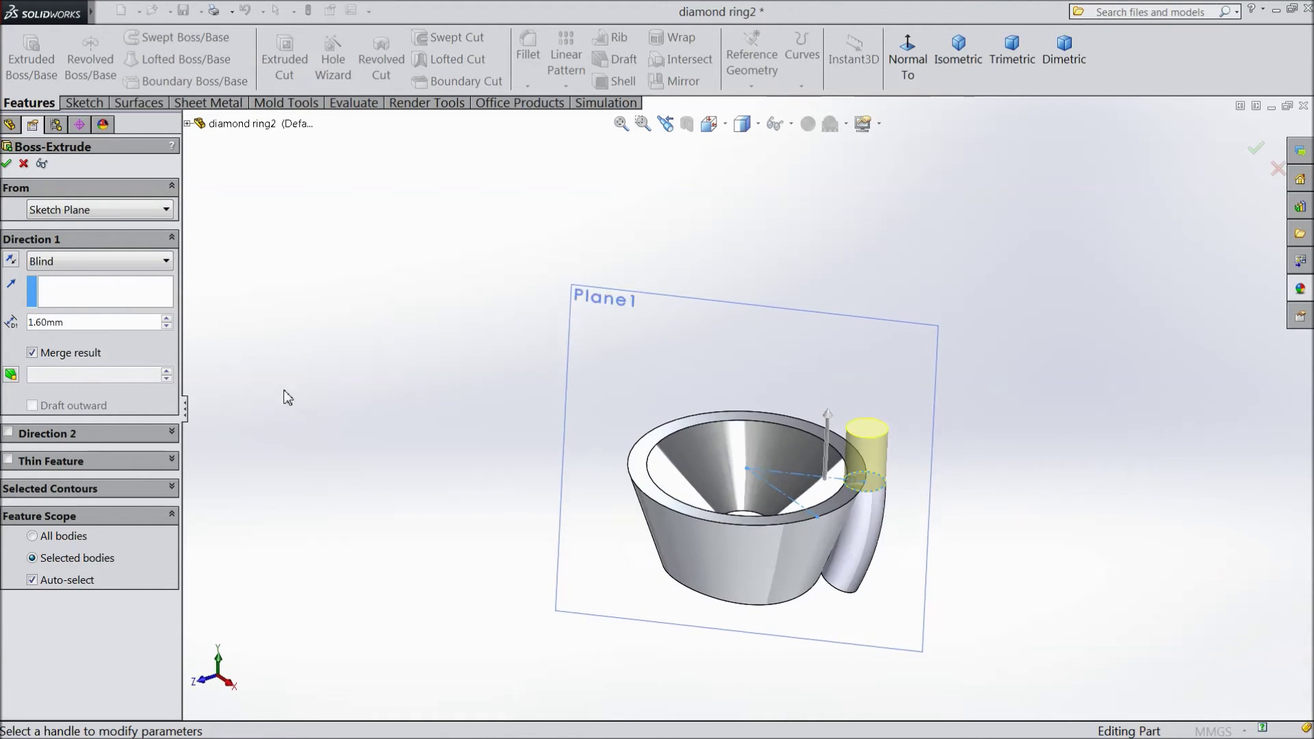
Limit the 1.60 mm extrusion to the Sweep1 prong body and confirm it.
left_click(32, 580)
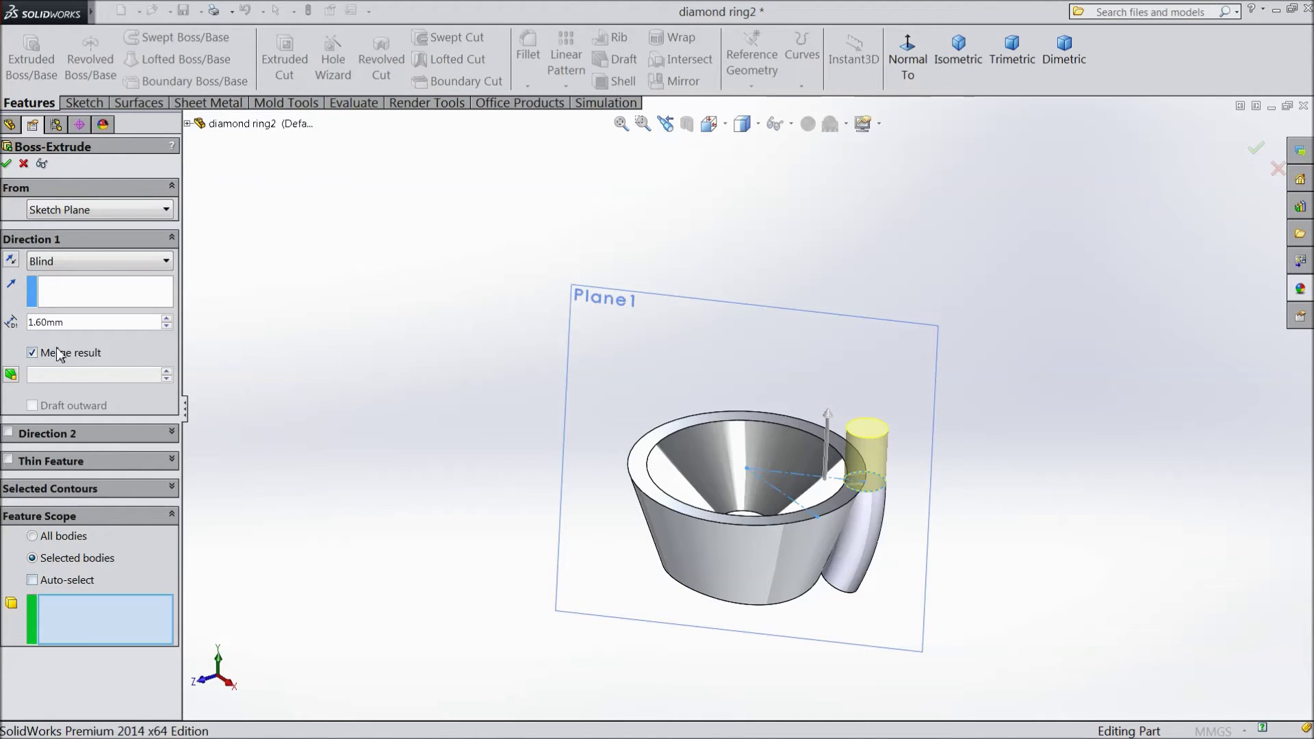
scroll(821, 581, "down", 1)
left_click(876, 537)
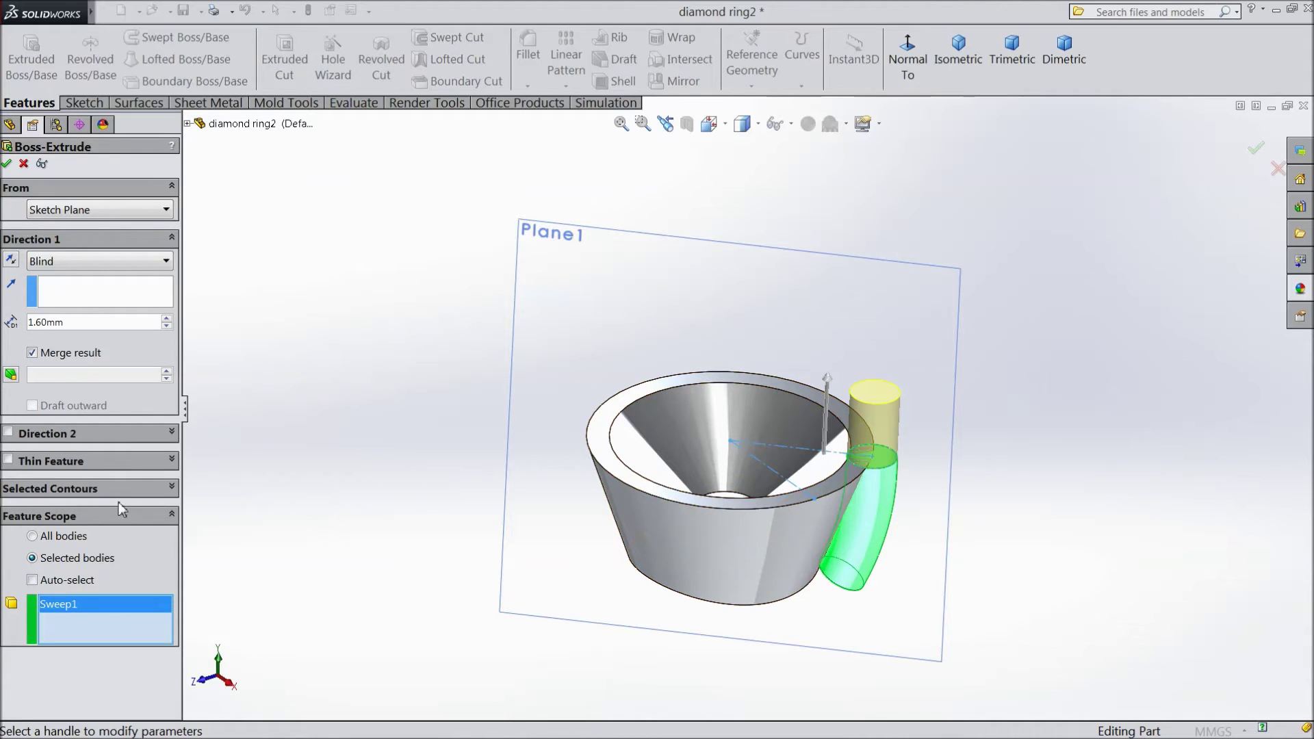
left_click(9, 164)
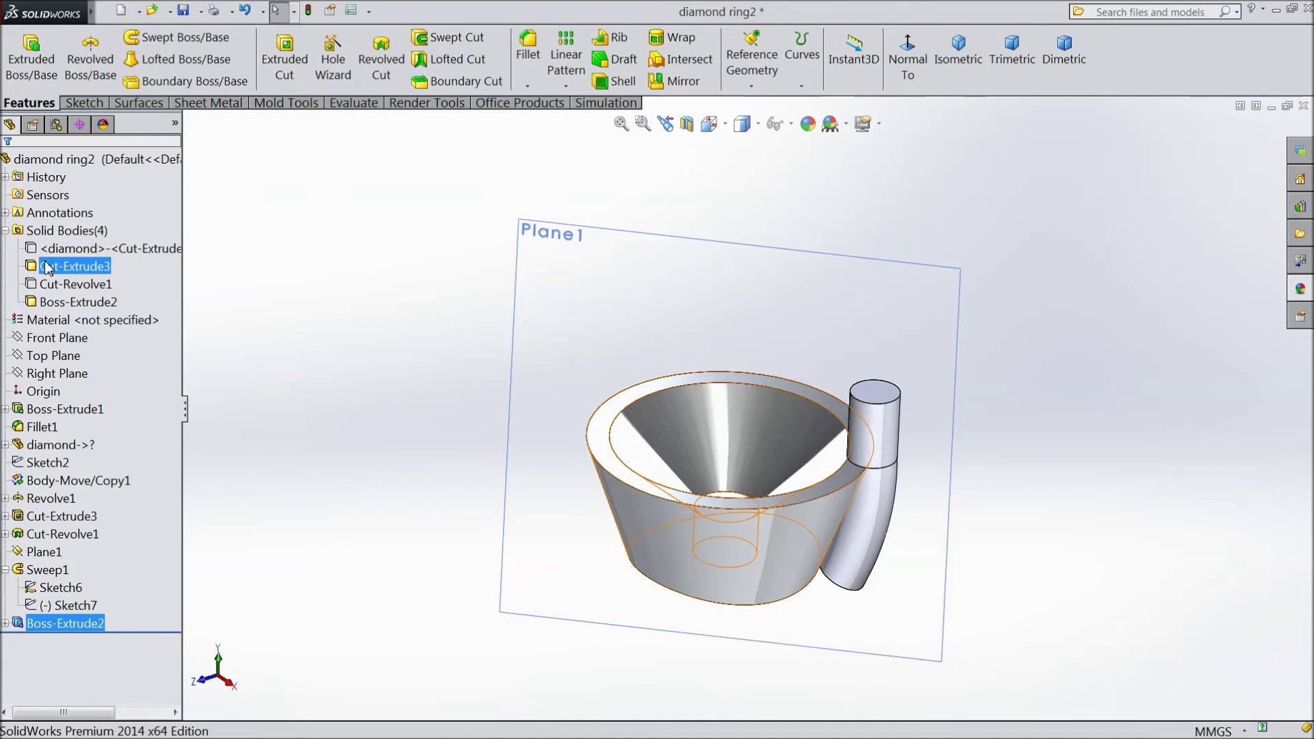
left_click(61, 248)
Show the diamond body again and reposition the view.
left_click(55, 226)
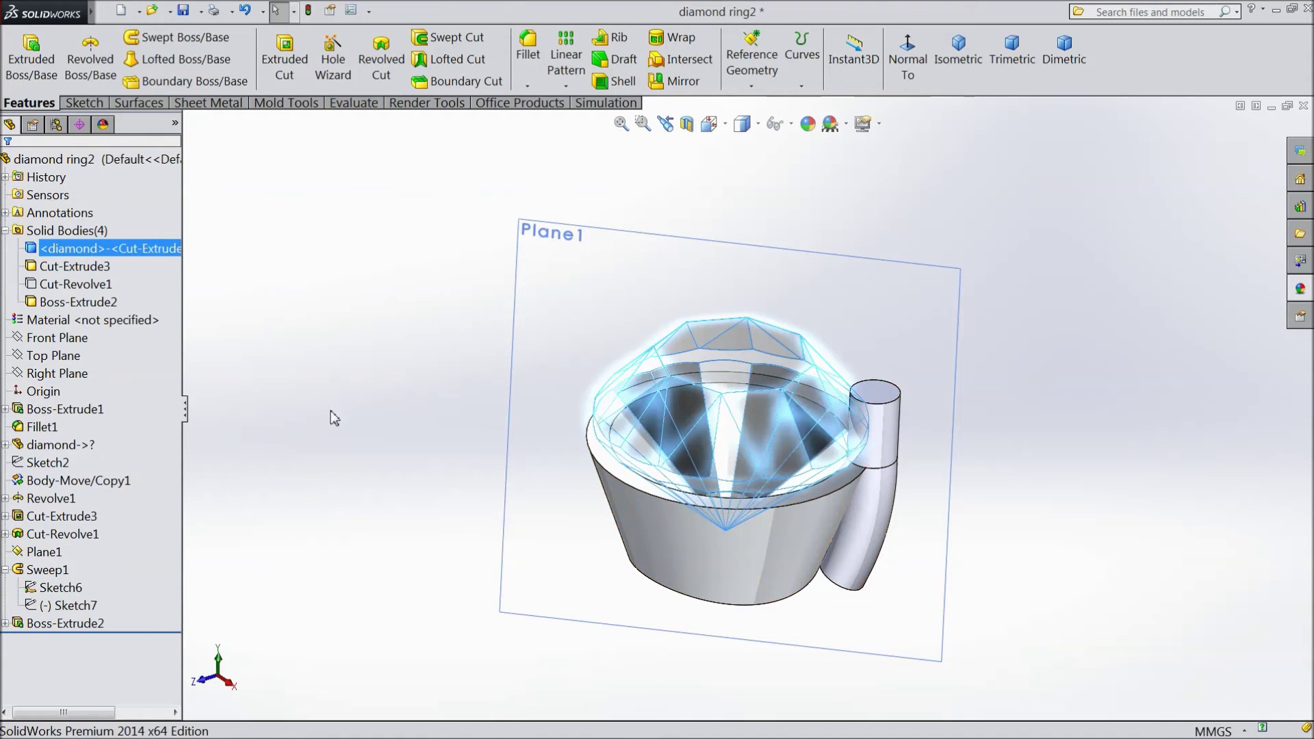
left_click(332, 396)
middle_click_drag(333, 396, 373, 388)
middle_click_drag(612, 450, 787, 464)
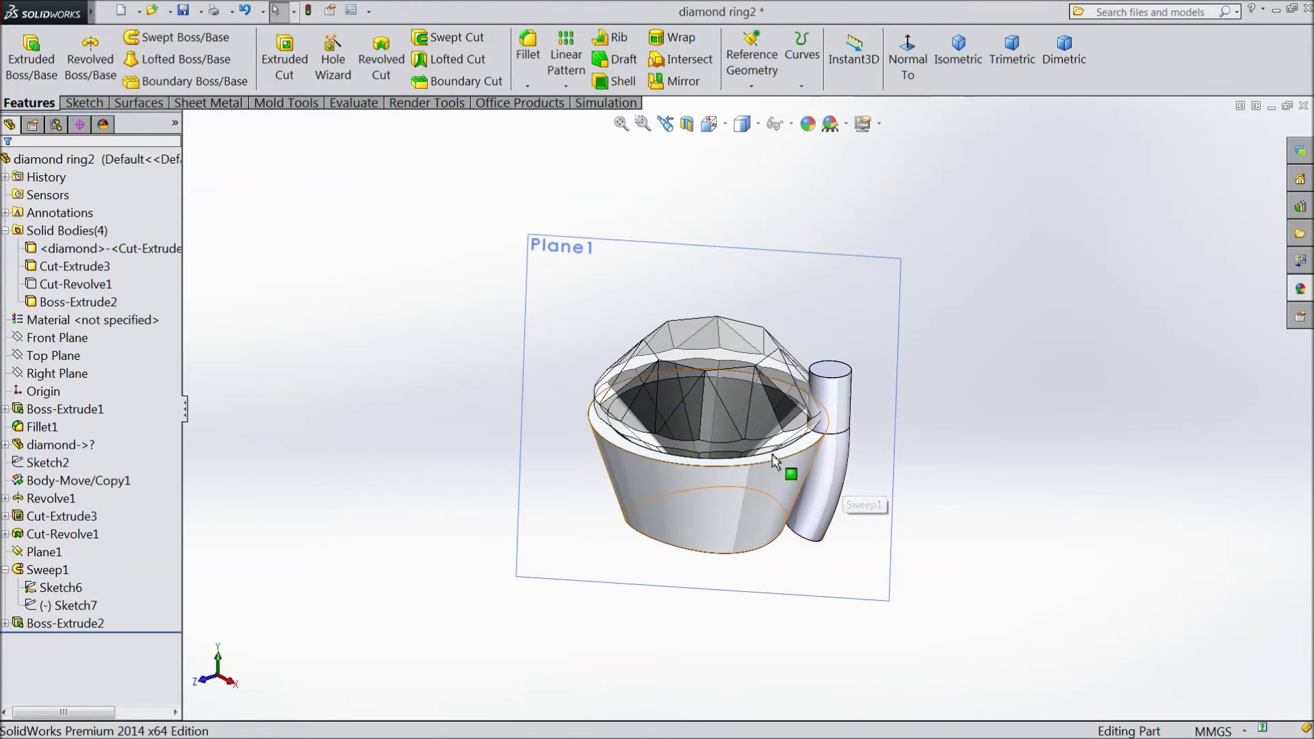
Circular-pattern the prong body 4 times over 360° about the bezel's top edge.
left_click(565, 86)
left_click(602, 121)
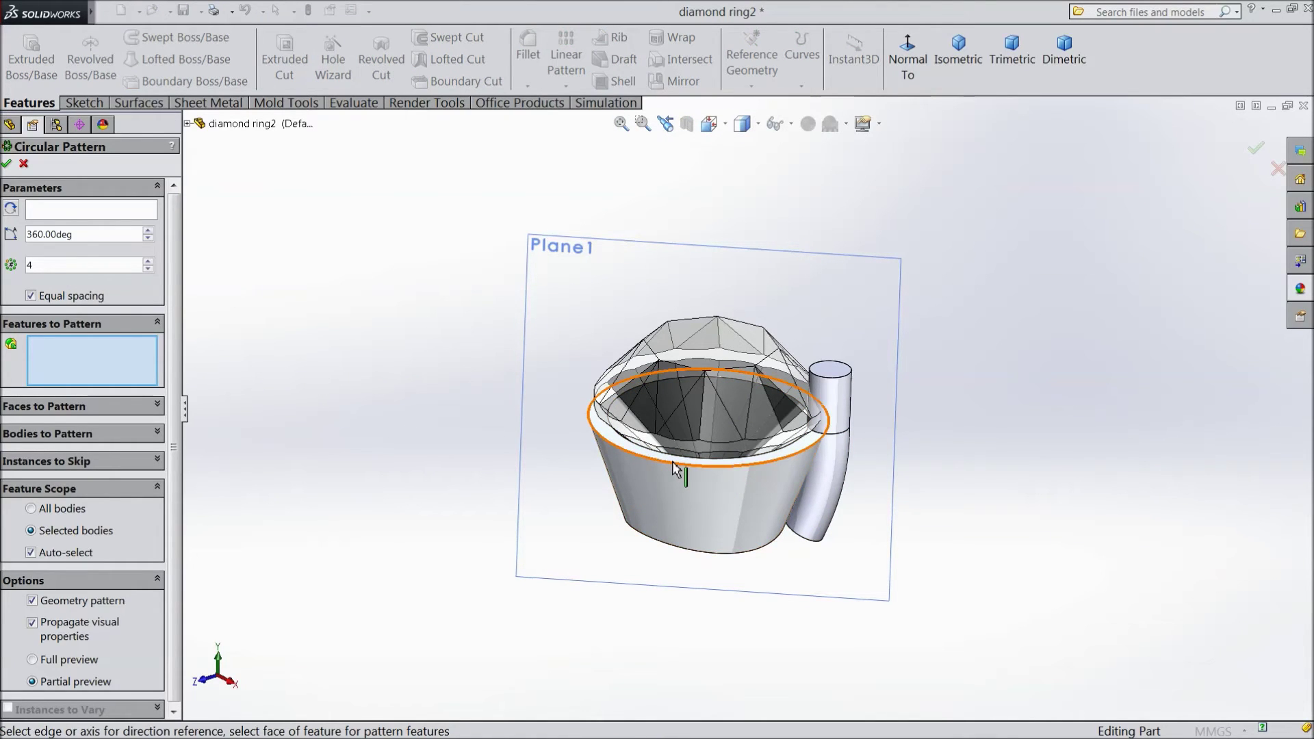
left_click(56, 437)
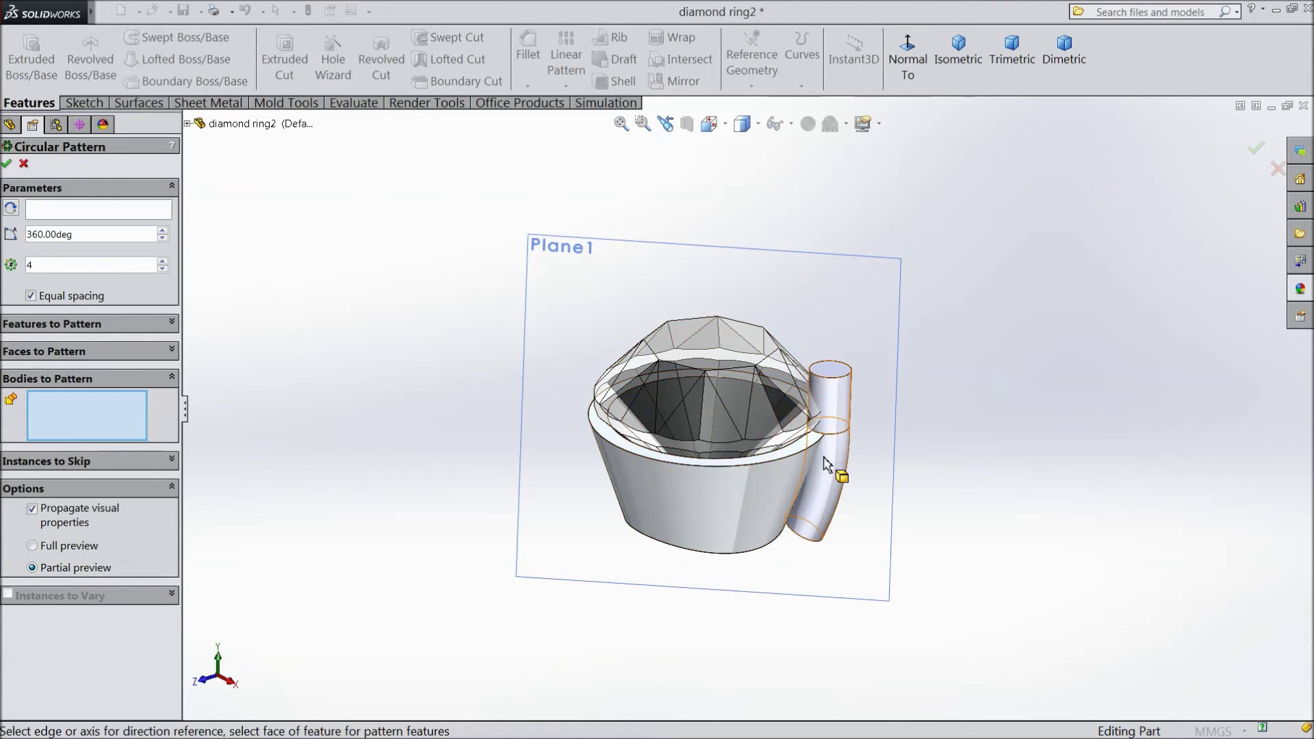
left_click(830, 461)
left_click(55, 209)
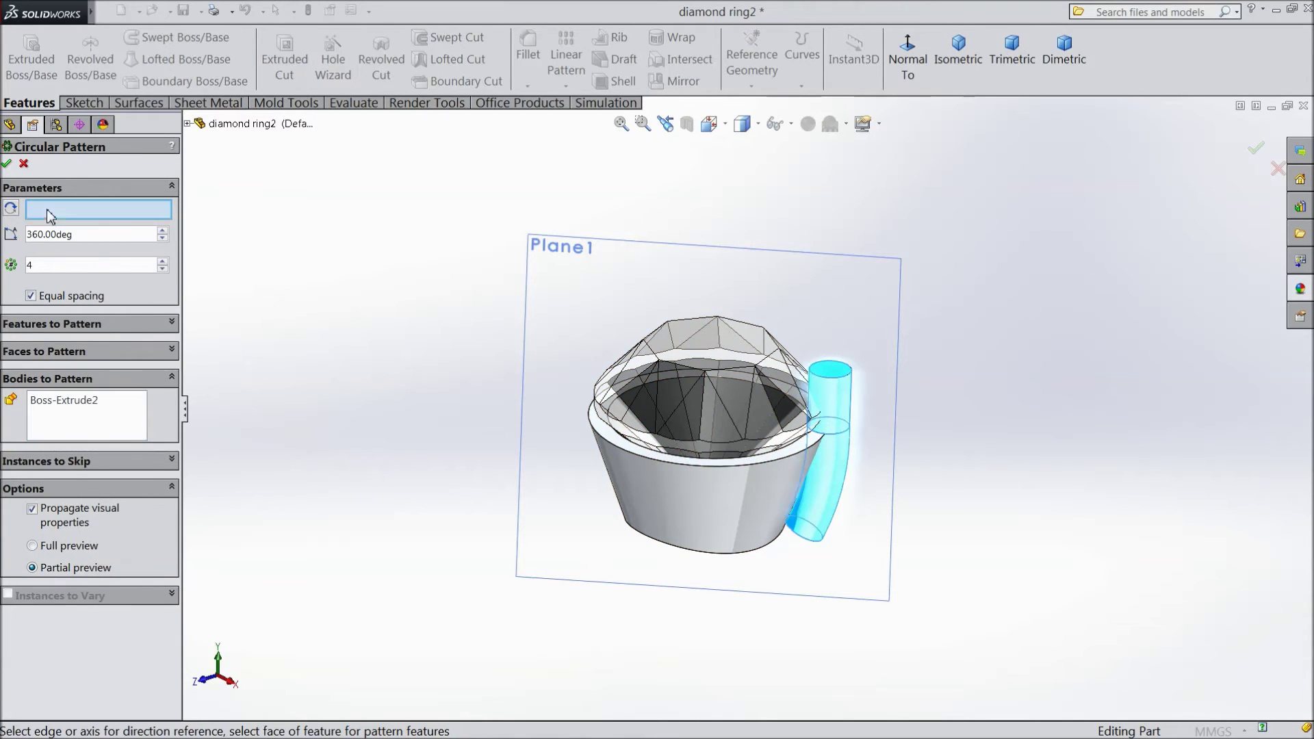
left_click(727, 465)
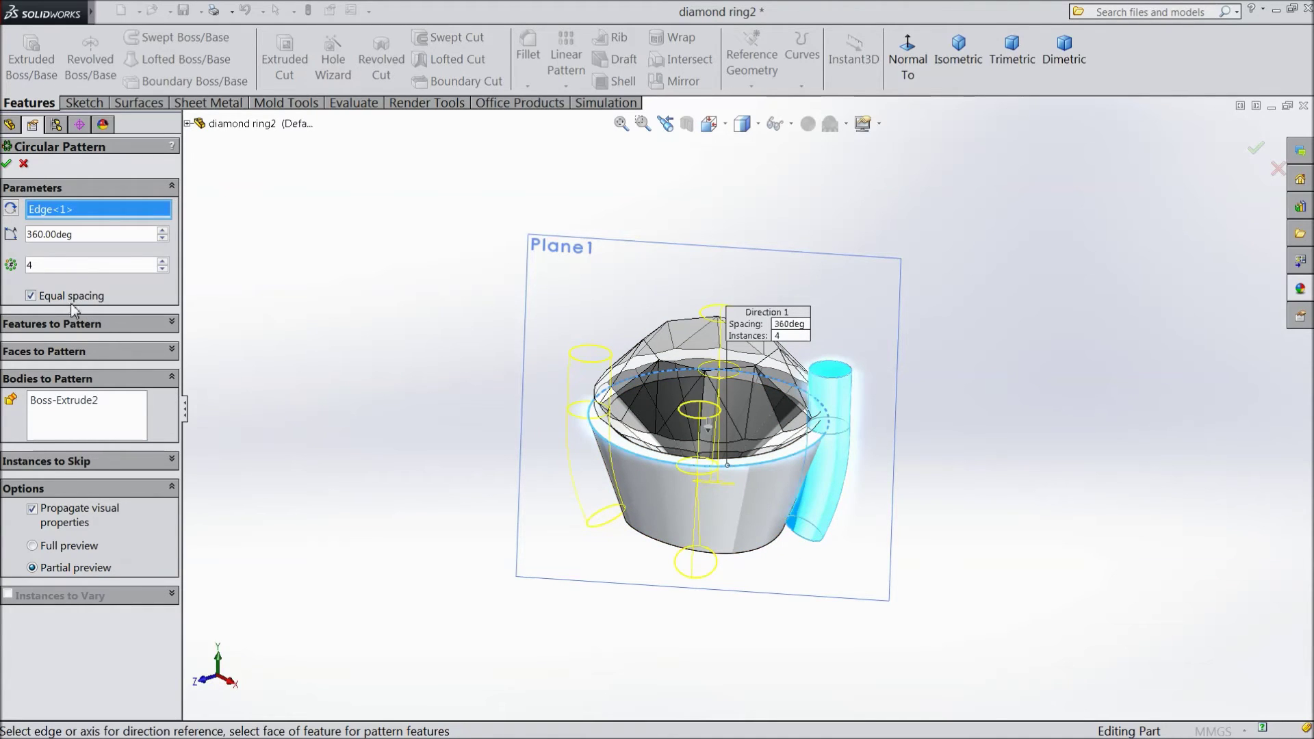
left_click(7, 164)
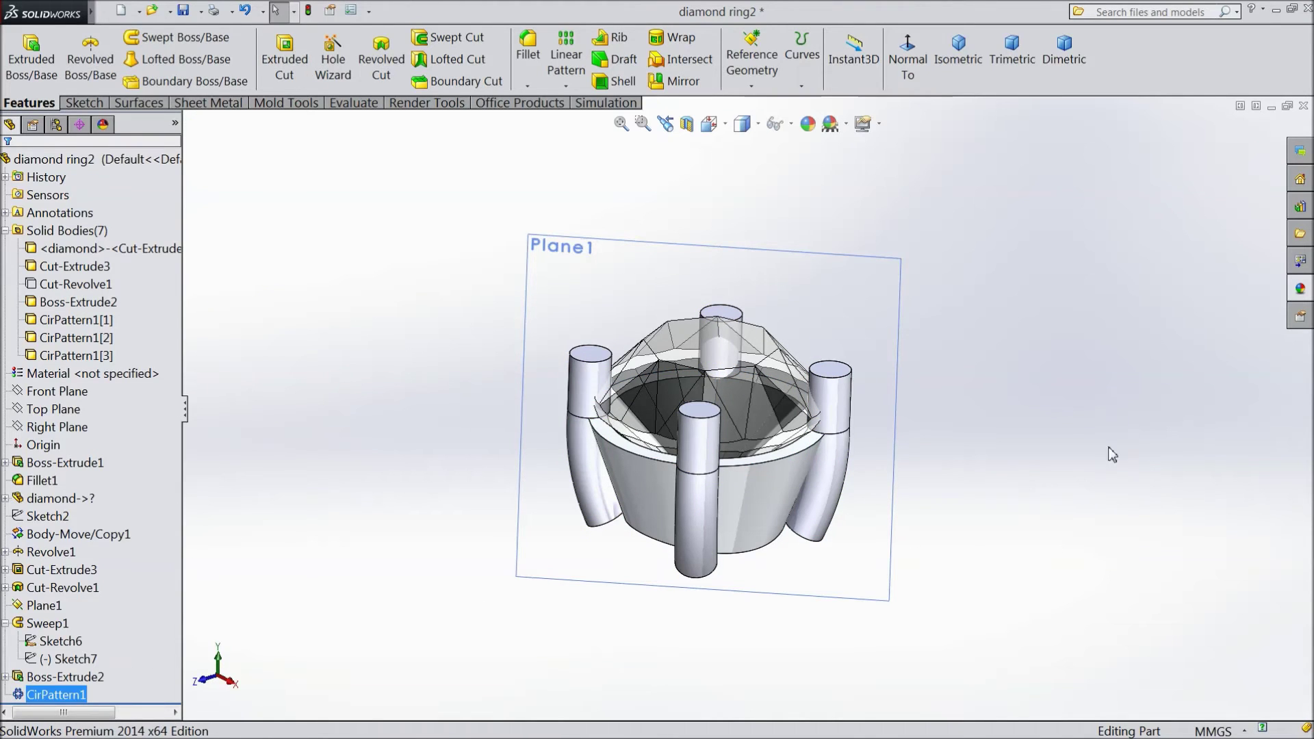
Apply polished gold to the prong cylinders and the Boss-Extrude2 and Fillet1 features.
left_click(1298, 290)
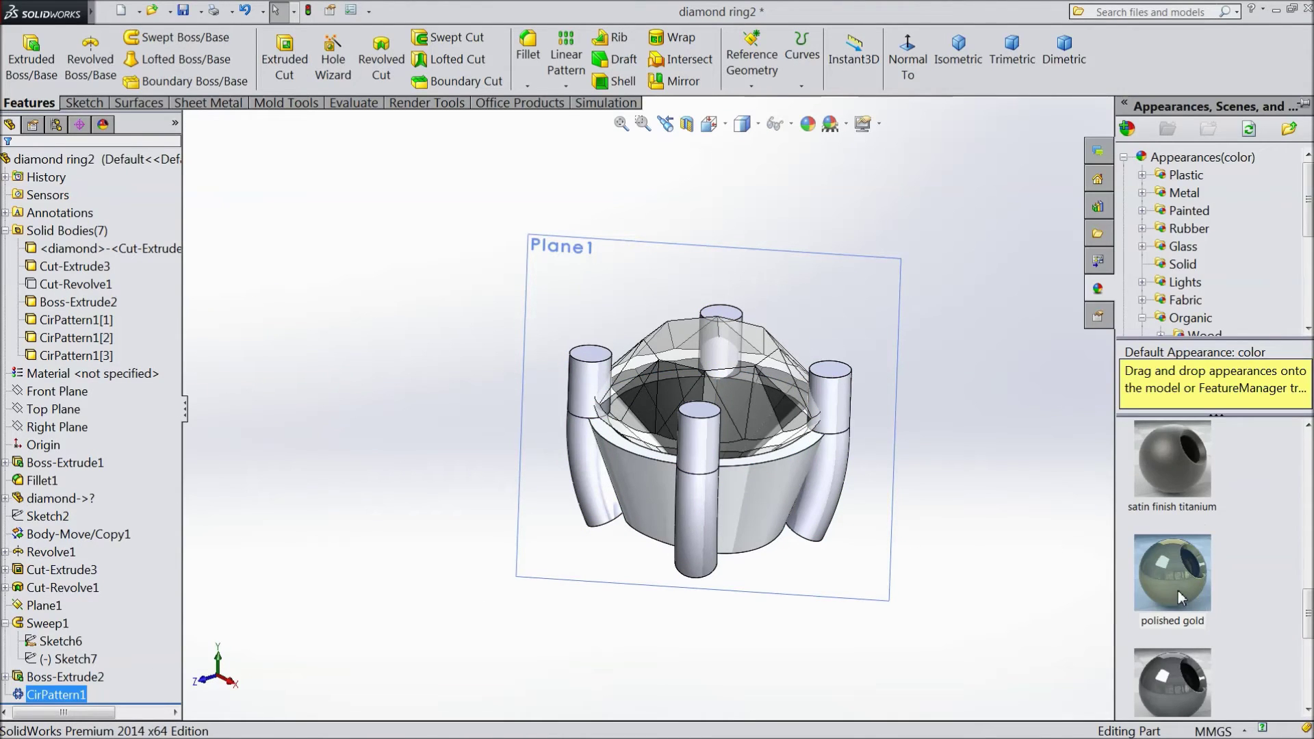
left_click_drag(1177, 590, 810, 526)
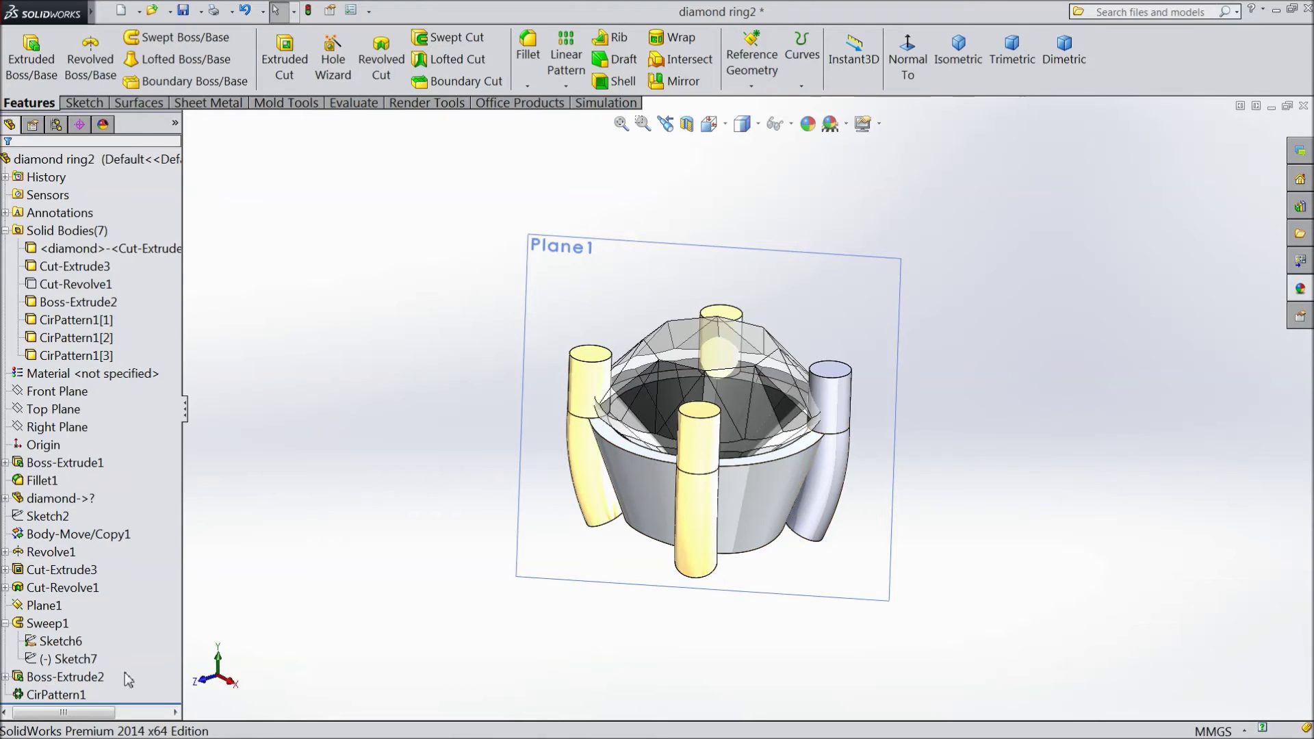
left_click(66, 677)
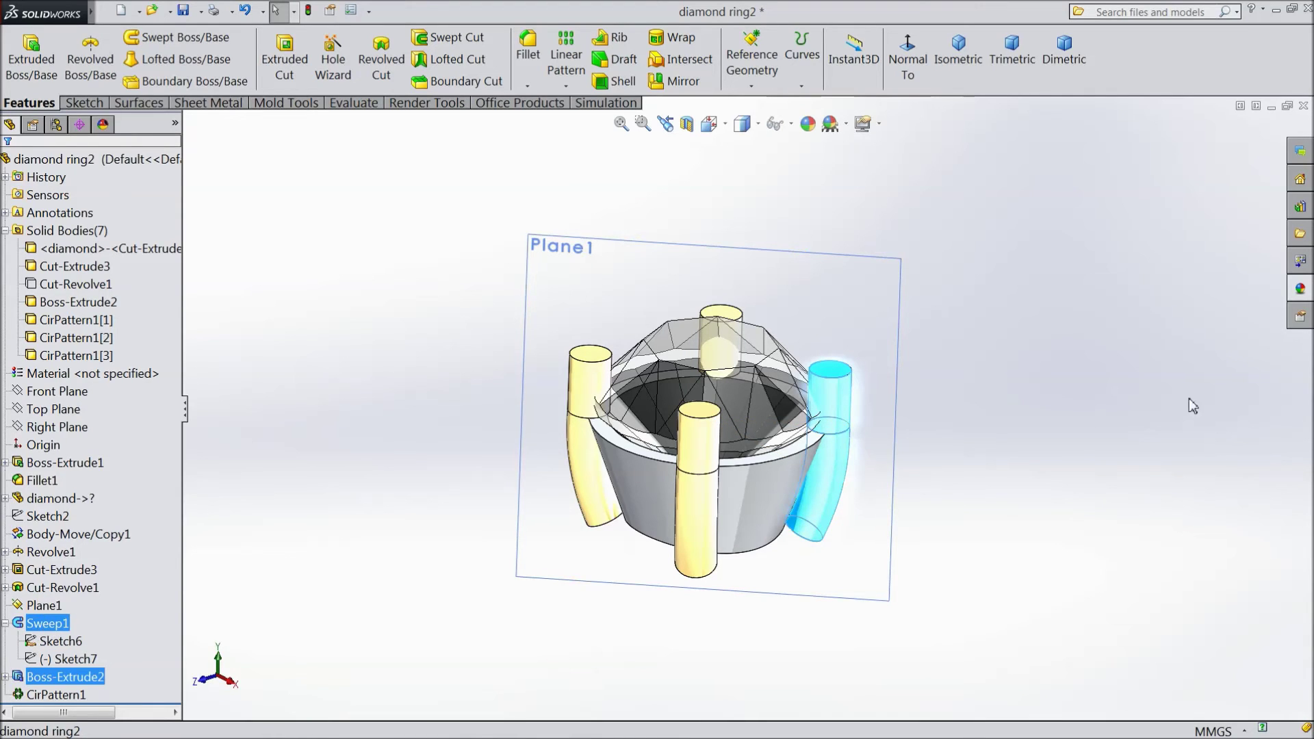
left_click(39, 482, "ctrl")
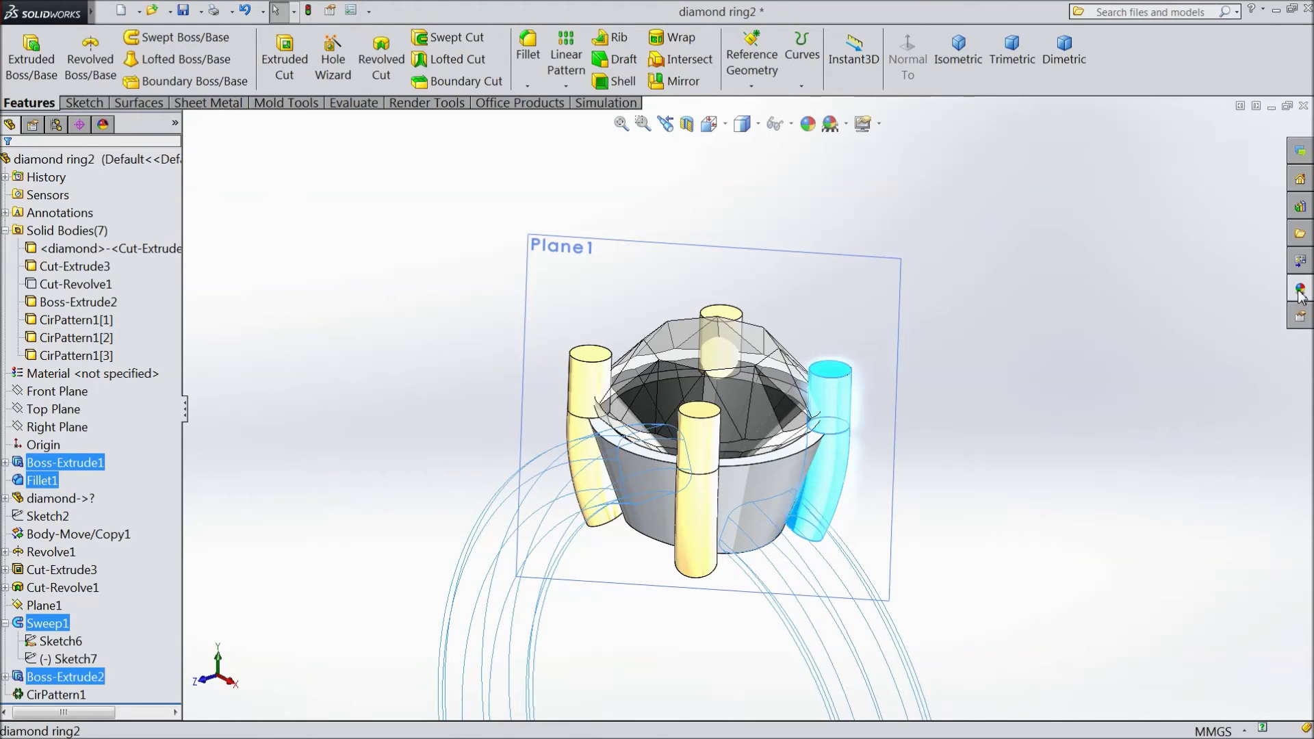
left_click(1300, 290)
left_click_drag(1188, 593, 1036, 564)
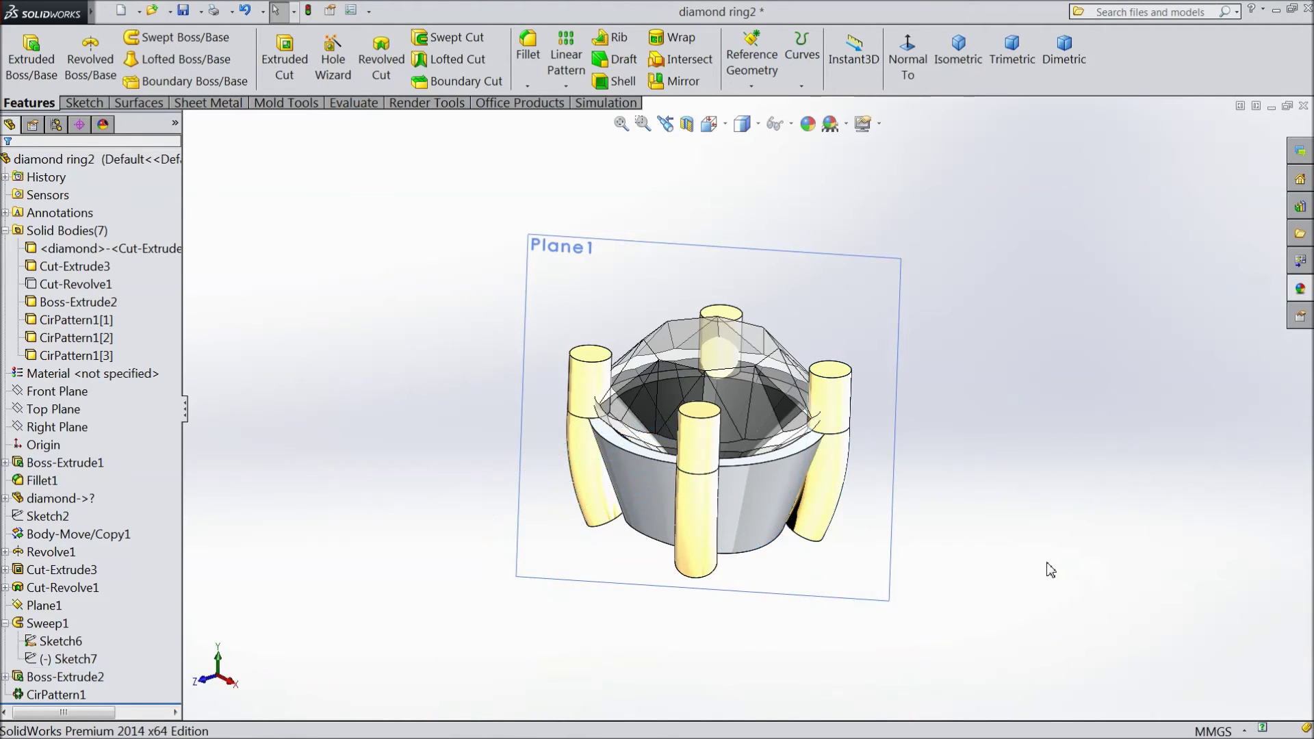
key("f")
Apply polished gold to the bezel cup body and Revolve1.
left_click(770, 490)
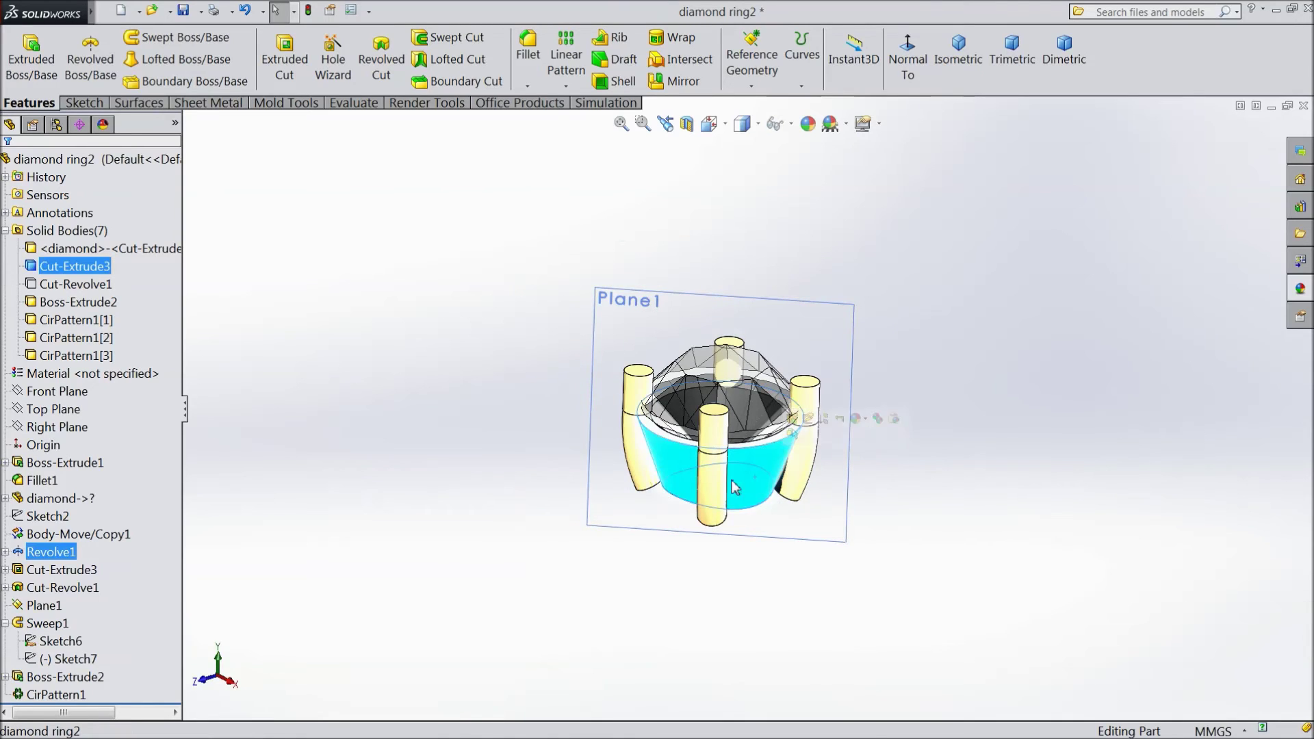
left_click(38, 556, "ctrl")
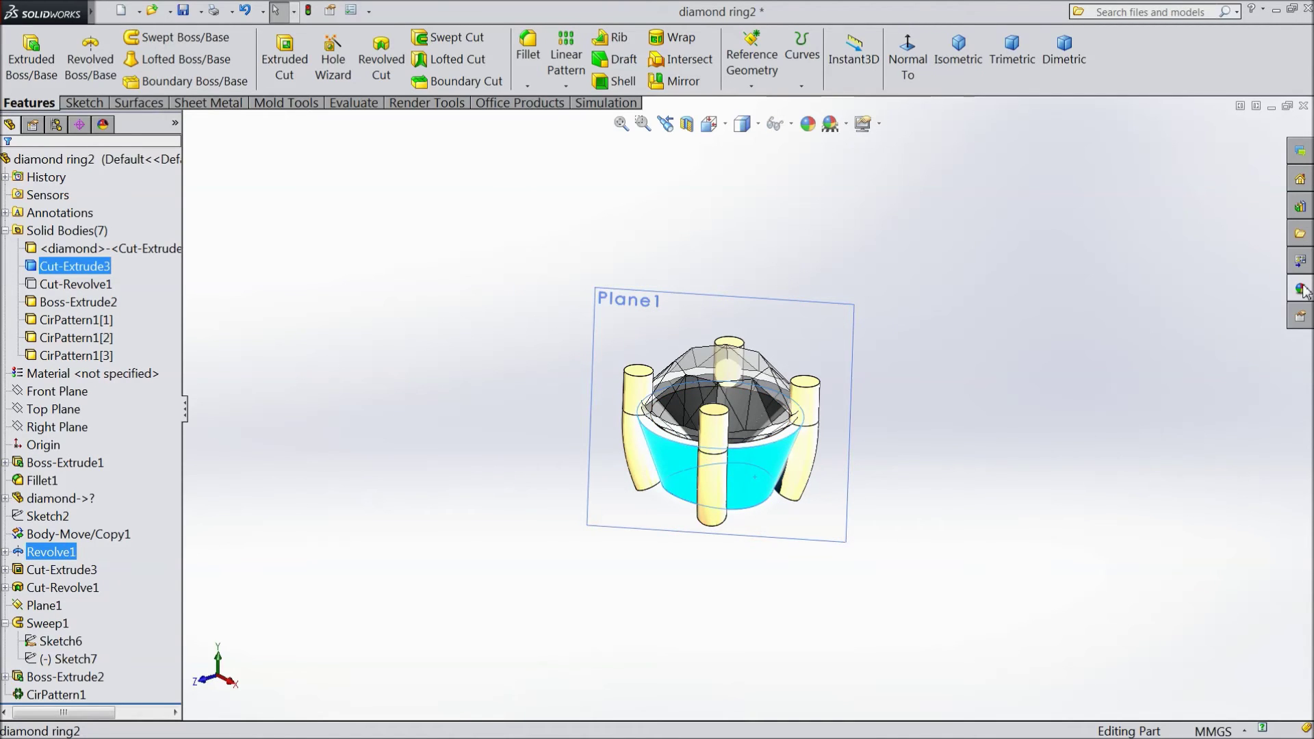
left_click(1304, 291)
left_click_drag(1168, 597, 1031, 587)
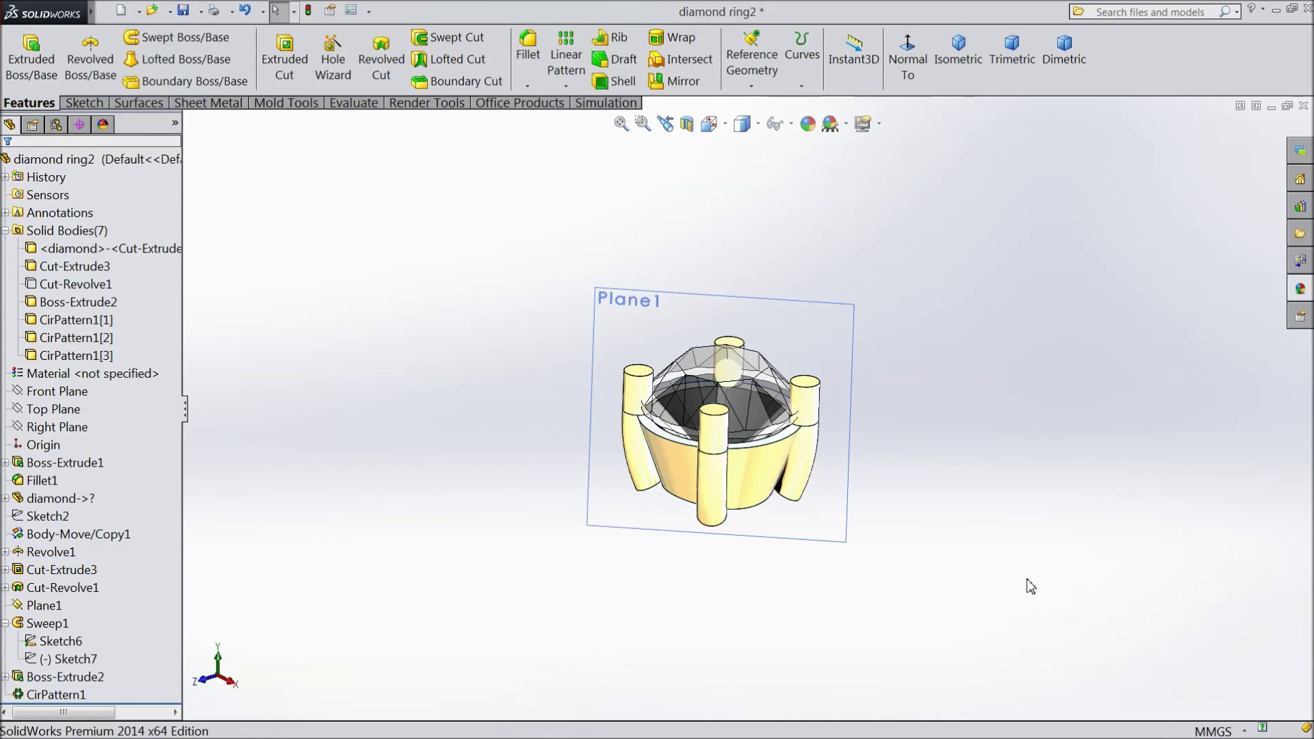
middle_click_drag(1030, 587, 988, 544)
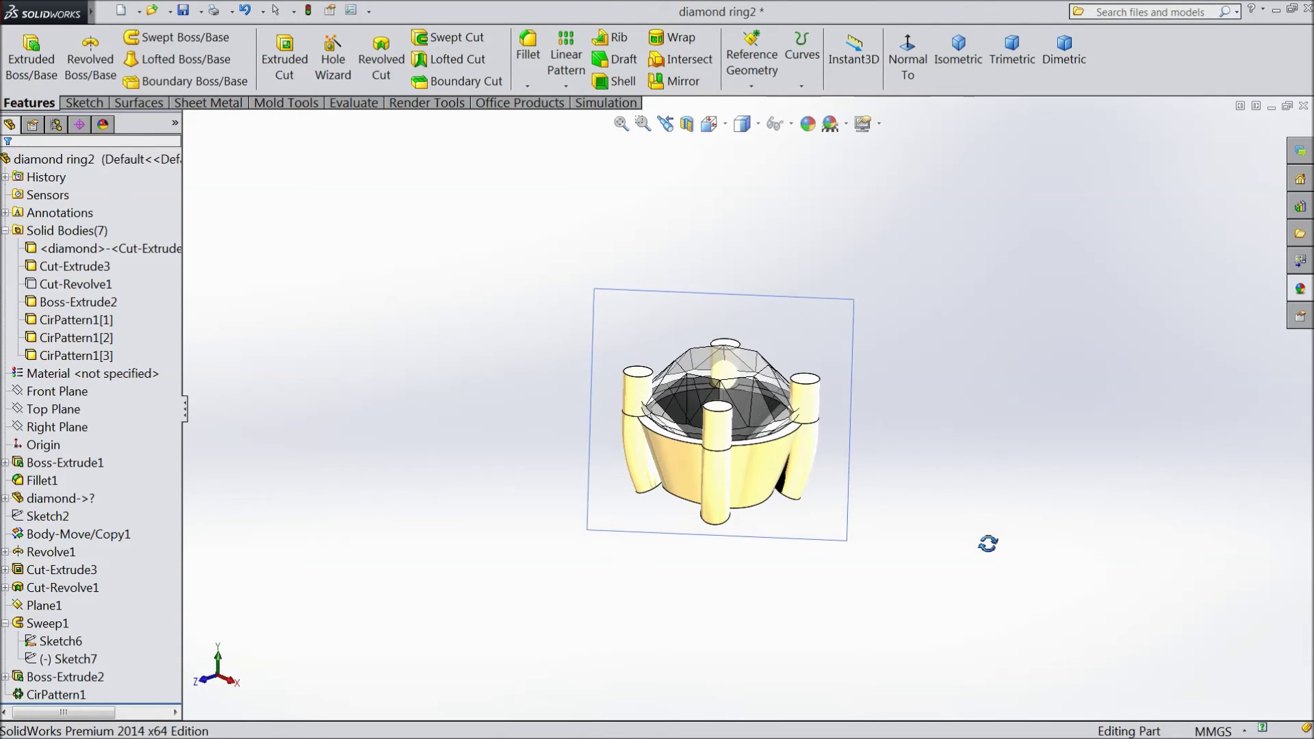
scroll(871, 519, "down", 3)
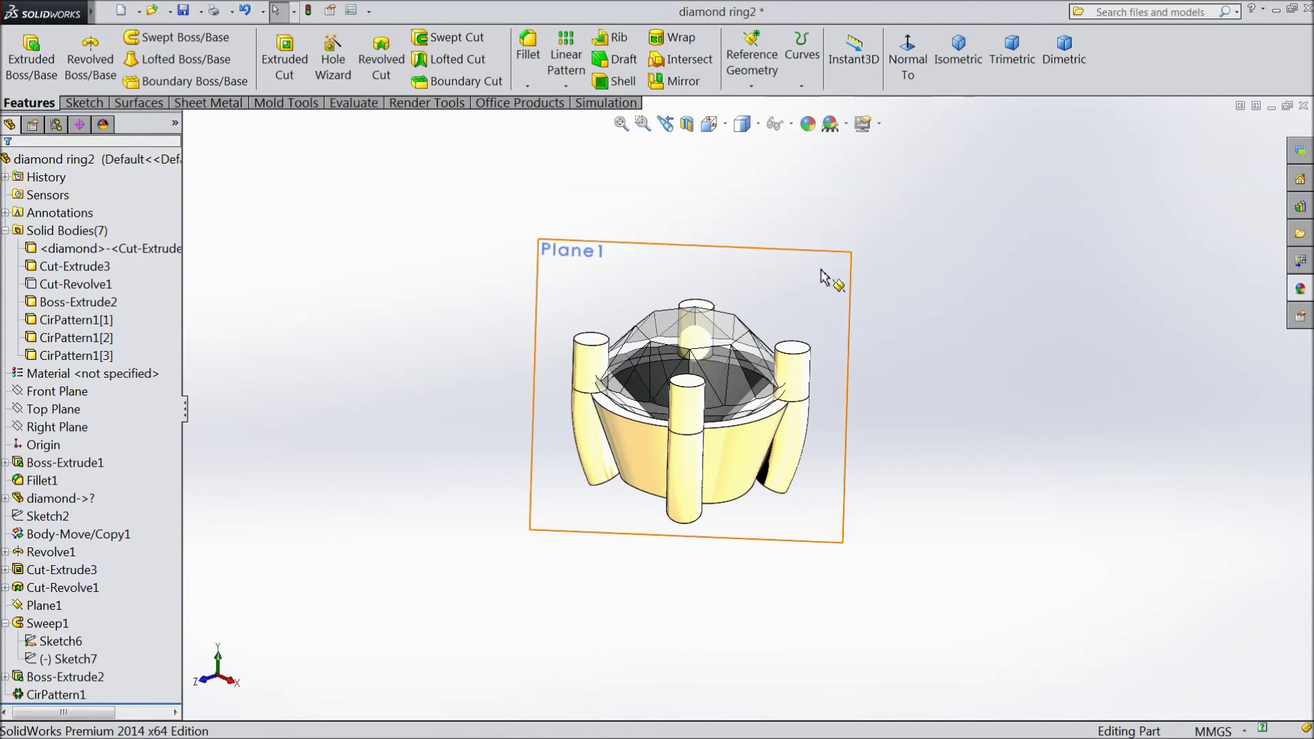
left_click(833, 269)
Hide Plane1 and show the Cut-Revolve1 ring band body.
left_click(910, 223)
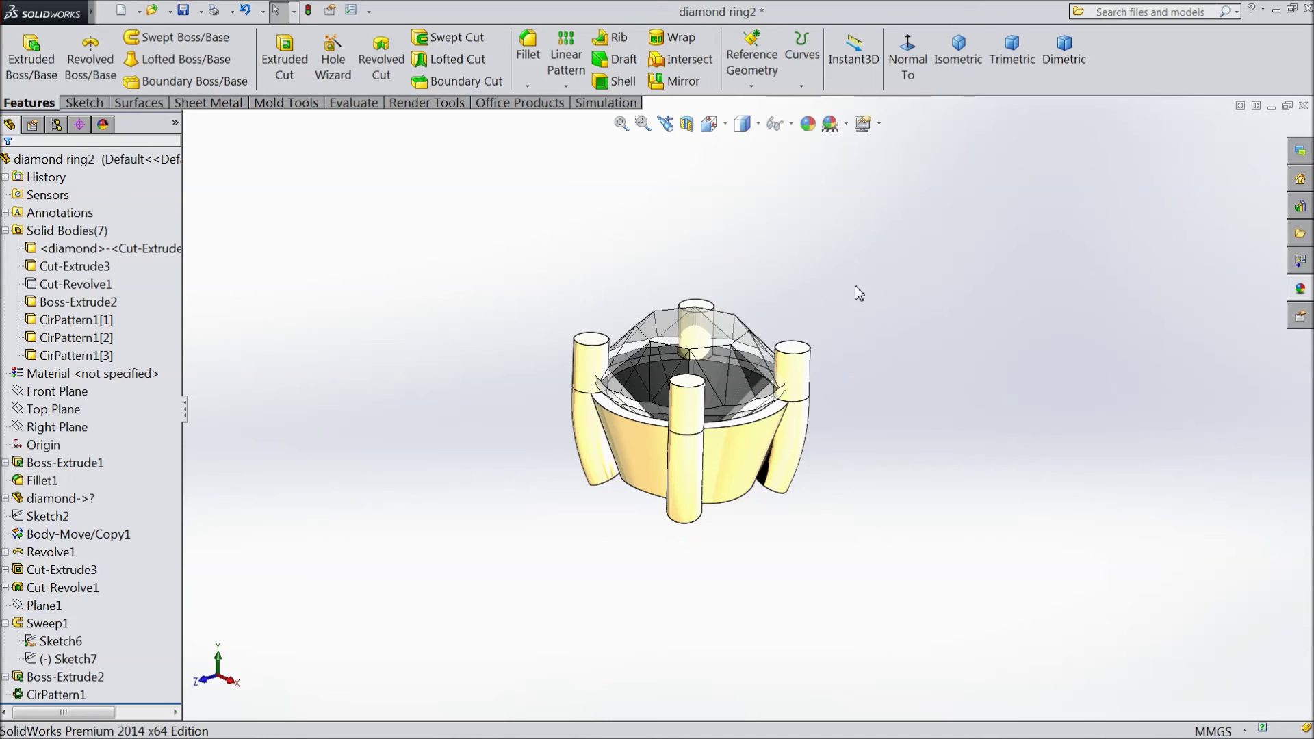
left_click(68, 283)
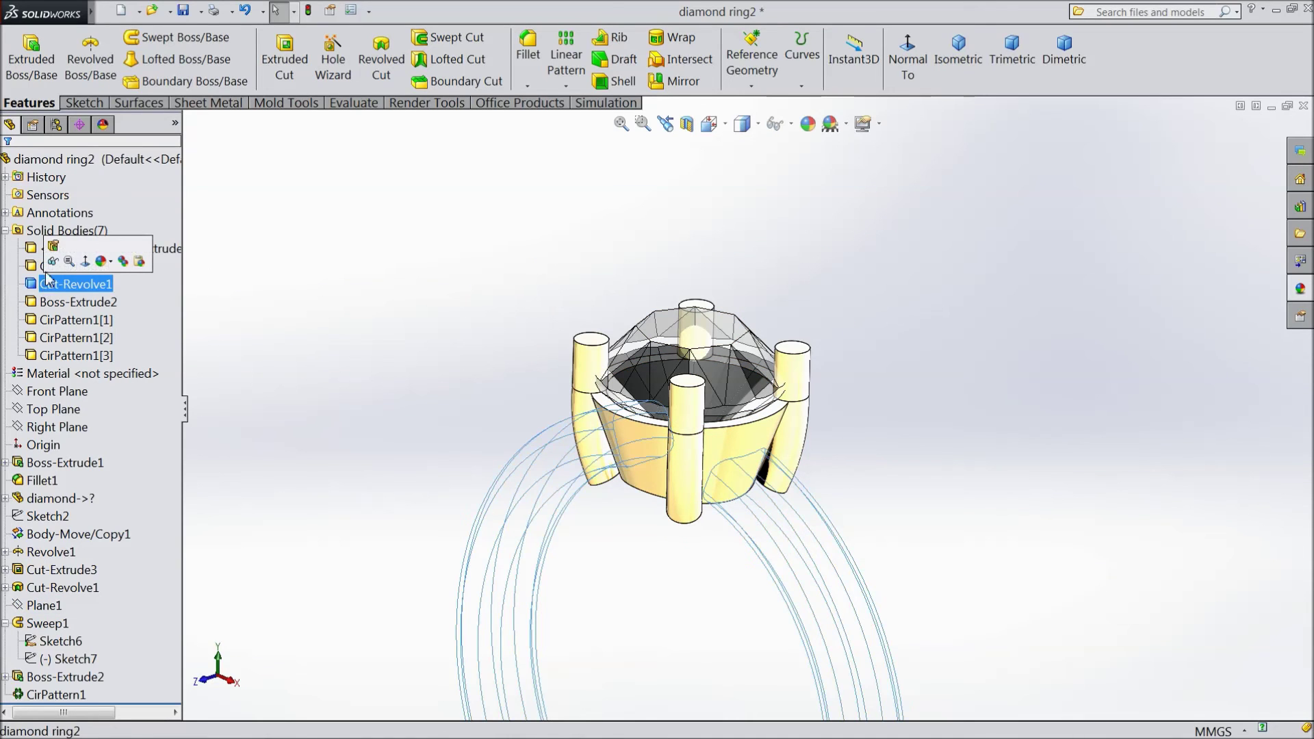
left_click(54, 263)
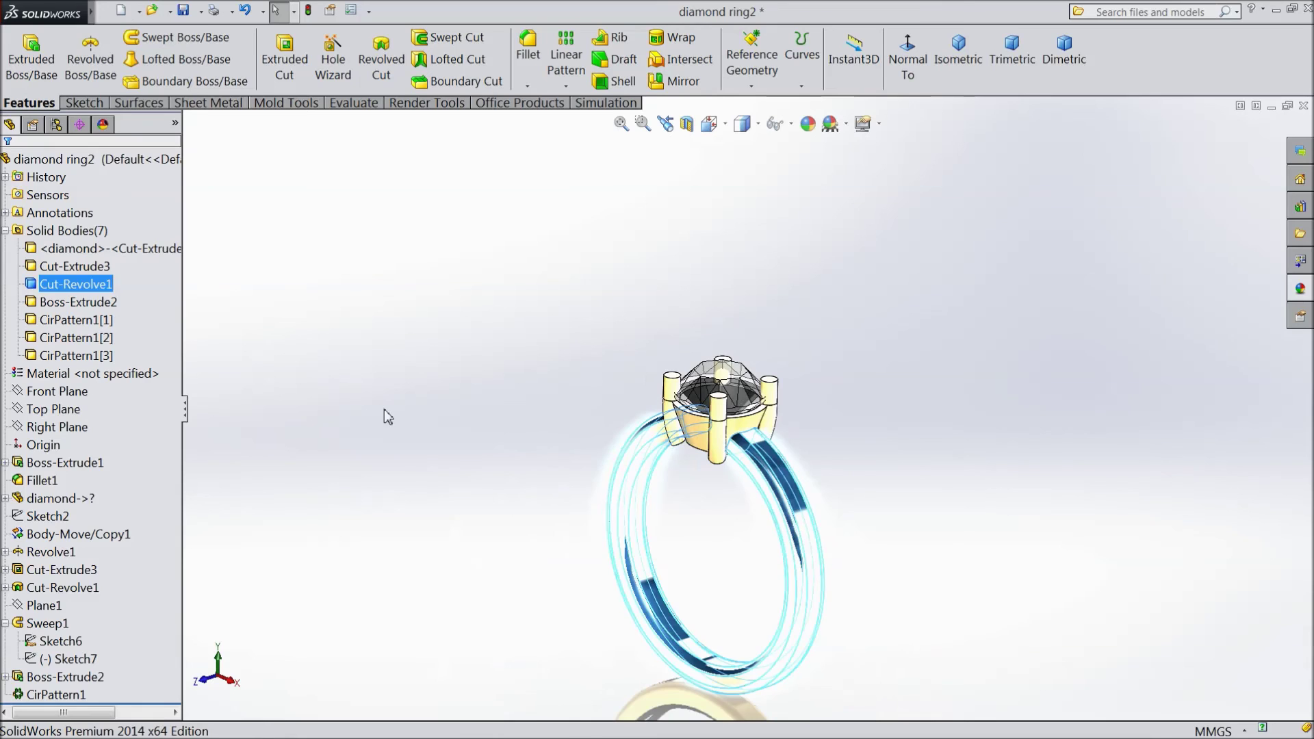
Orbit and zoom around the complete gold ring to inspect the setting.
middle_click_drag(438, 482, 472, 487)
scroll(724, 500, "down", 2)
scroll(716, 499, "up", 1)
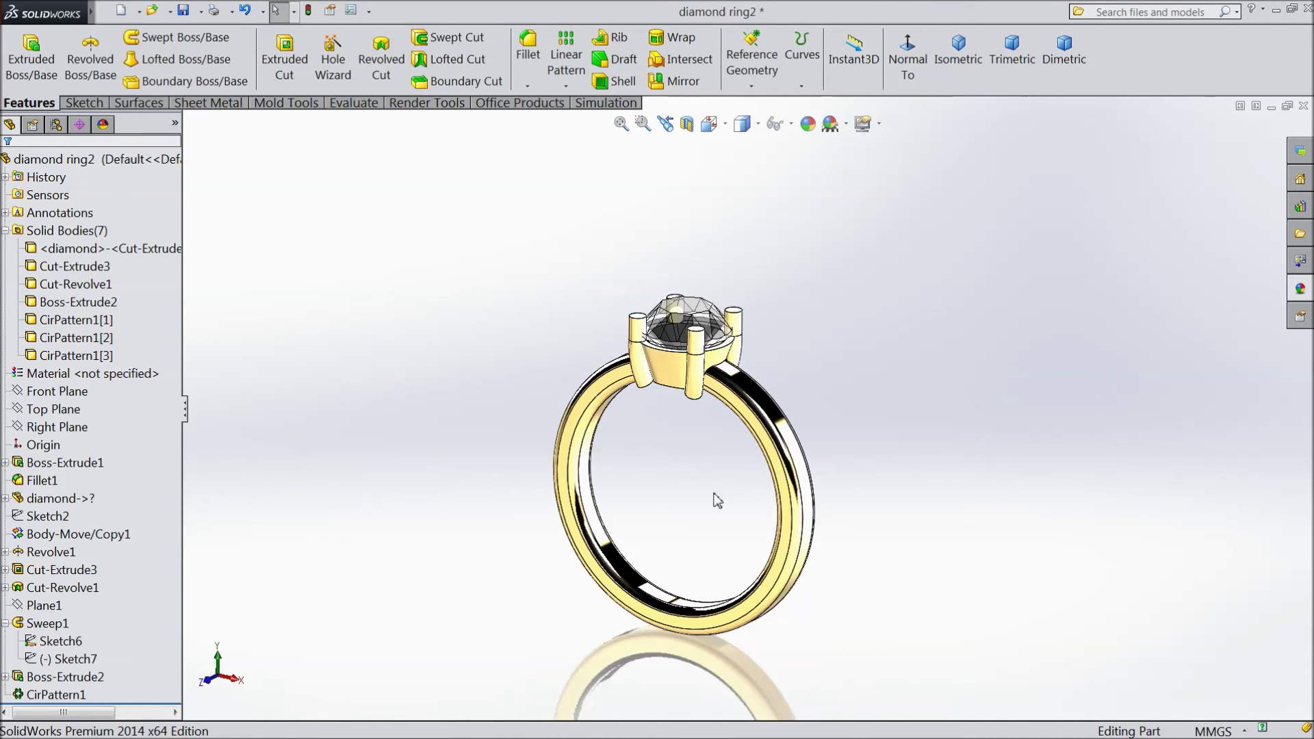
scroll(687, 493, "down", 2)
middle_click_drag(792, 403, 757, 338)
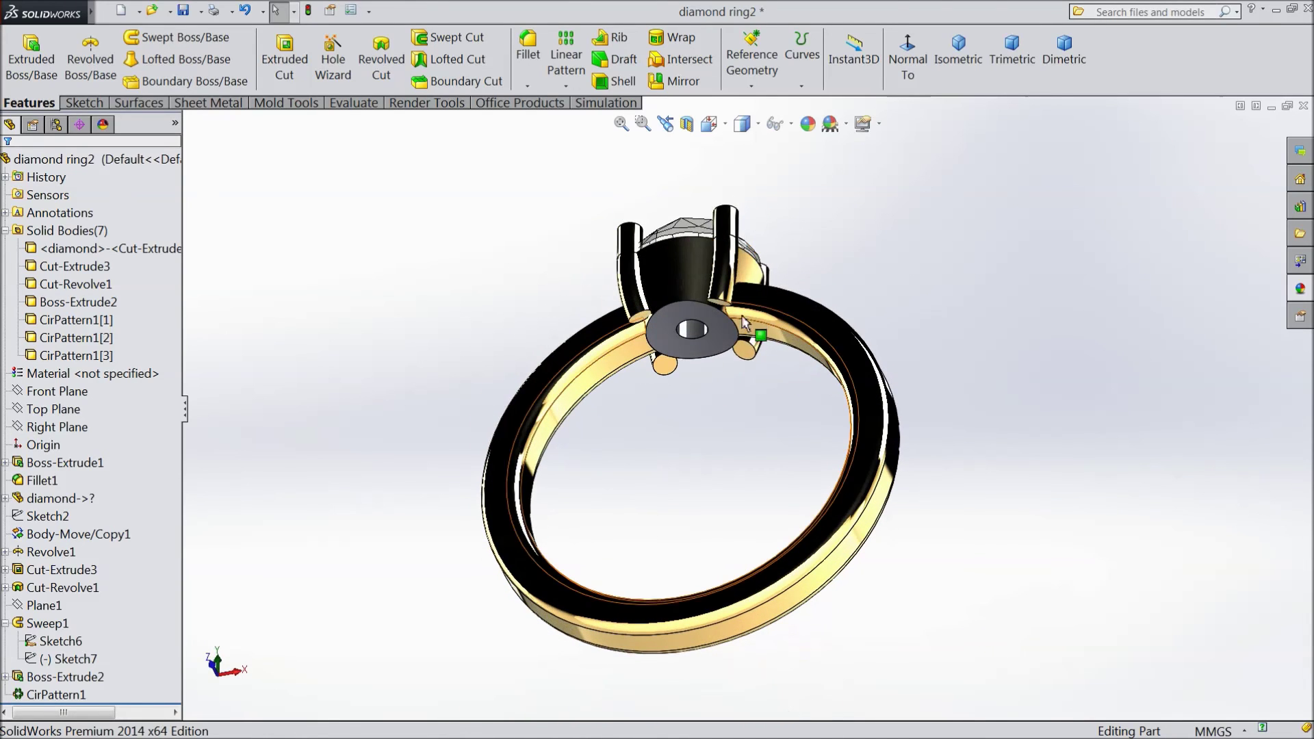
left_click(711, 333)
left_click(1304, 293)
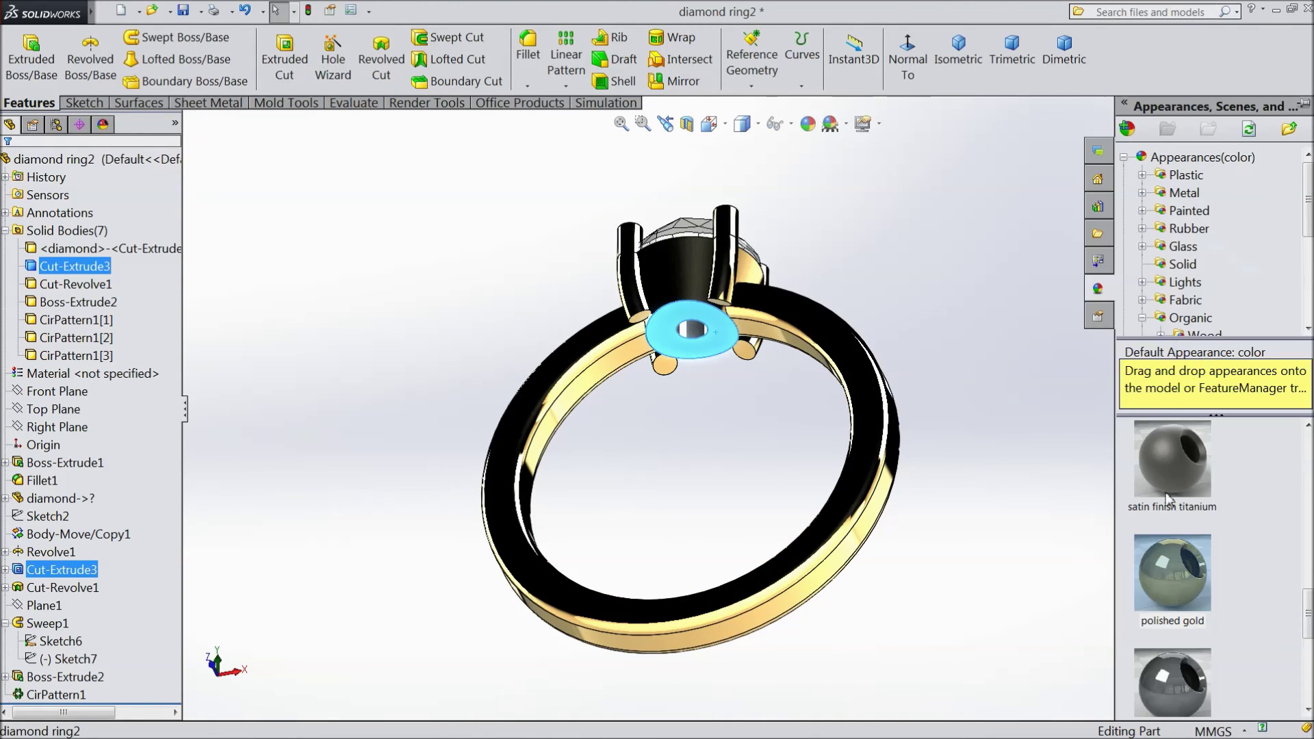
left_click(1013, 544)
middle_click_drag(994, 319, 947, 493)
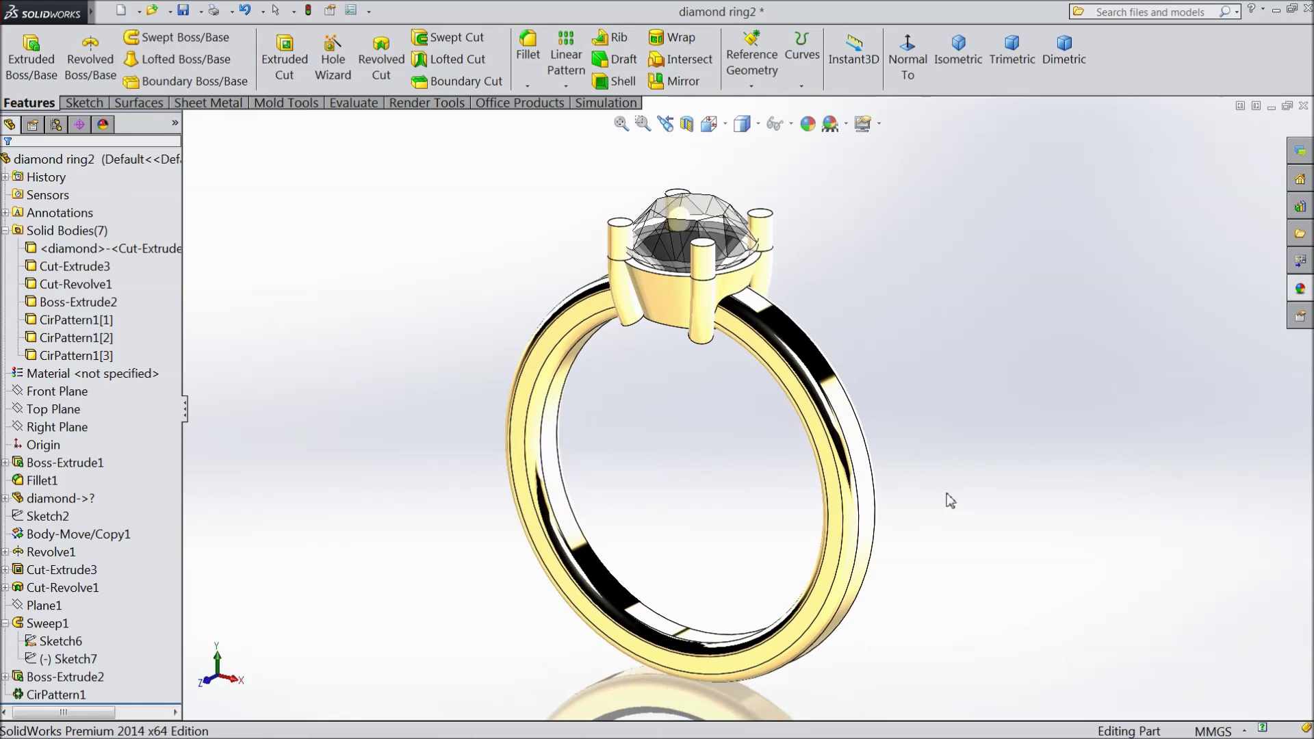
Apply the Rooftop scene from the Heads-up toolbar and view the ring near front-on.
left_click(846, 125)
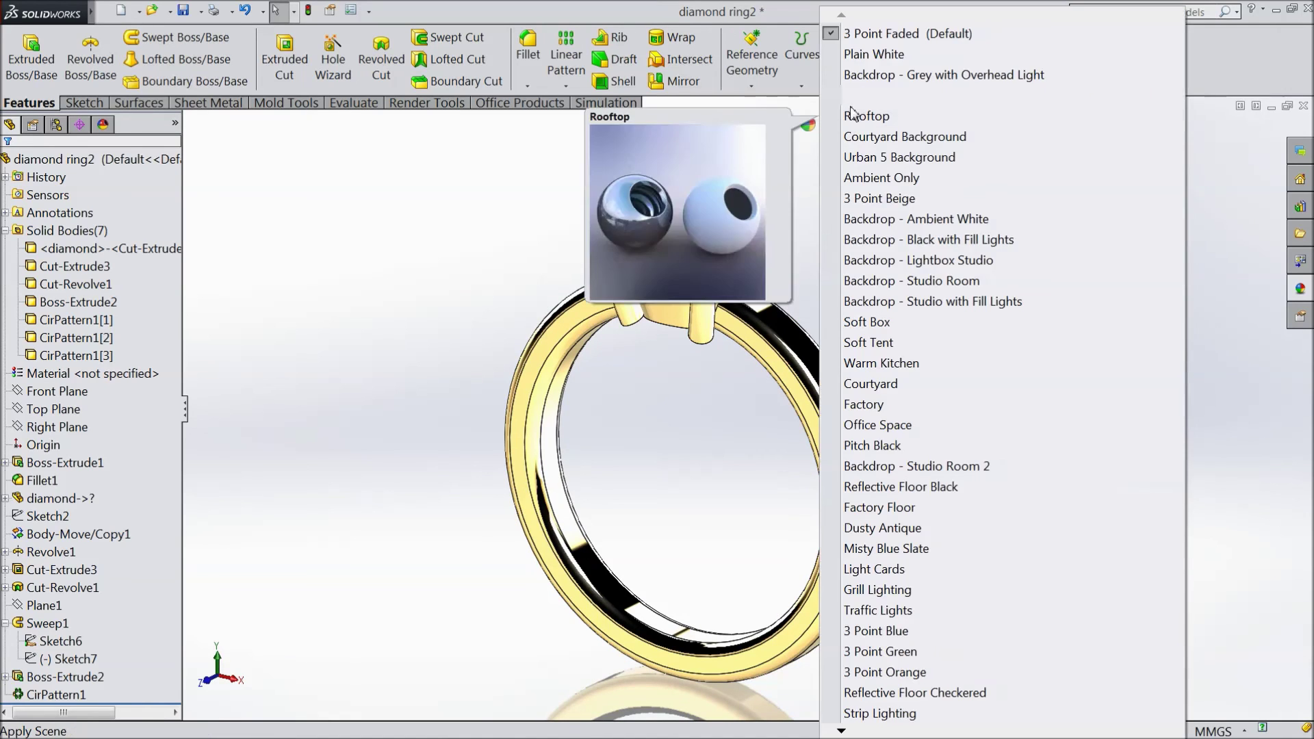
left_click(883, 58)
scroll(702, 447, "down", 2)
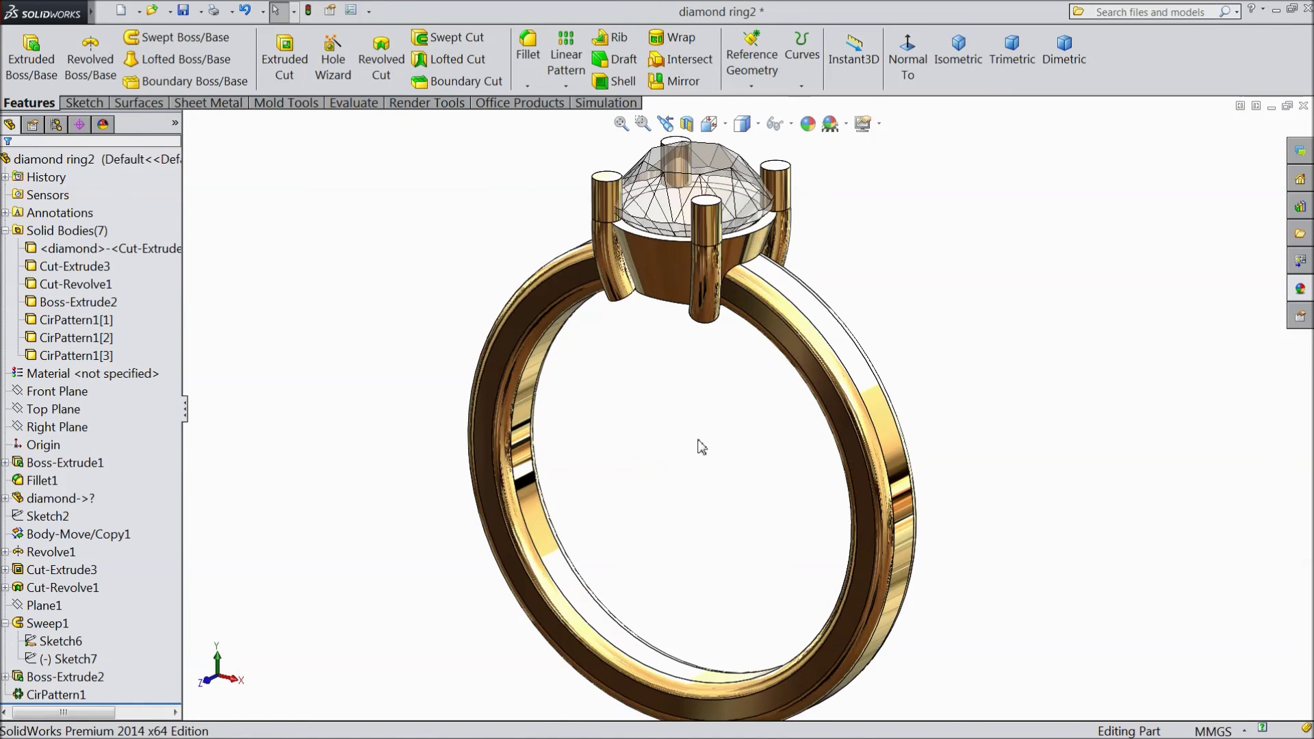
middle_click_drag(926, 372, 949, 436)
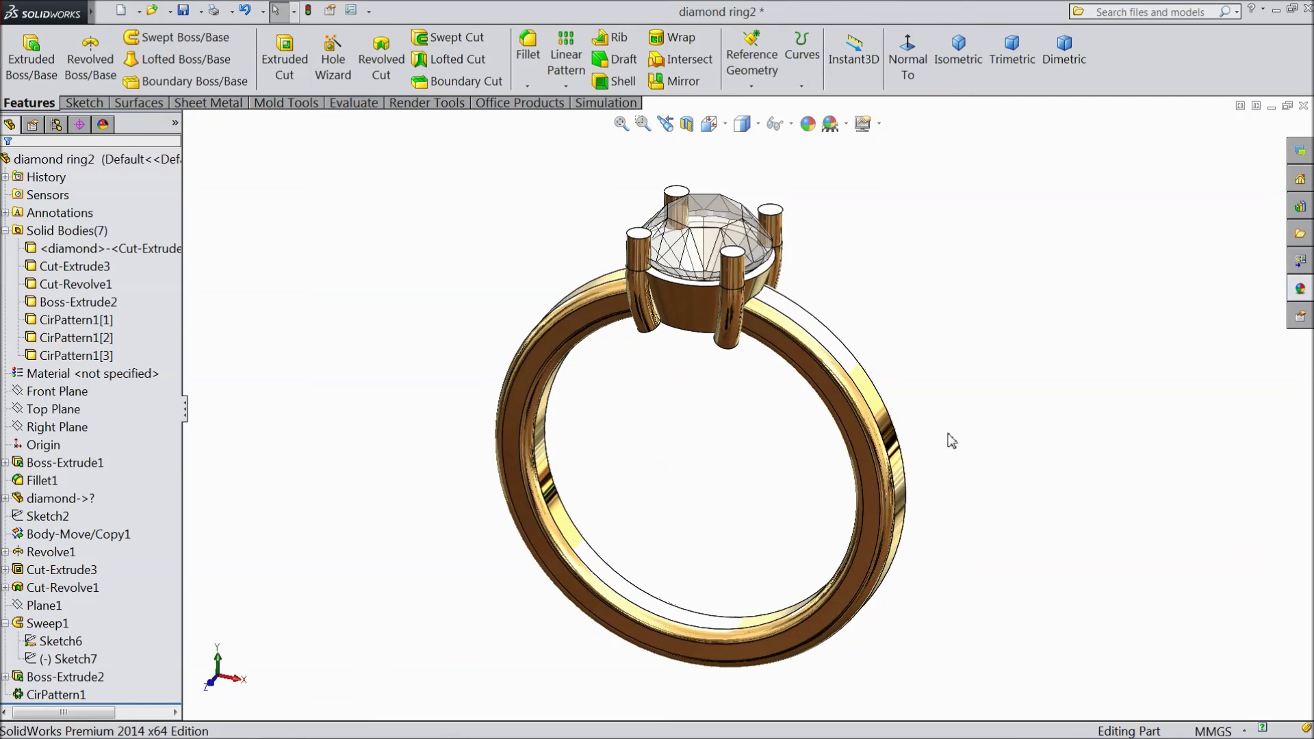